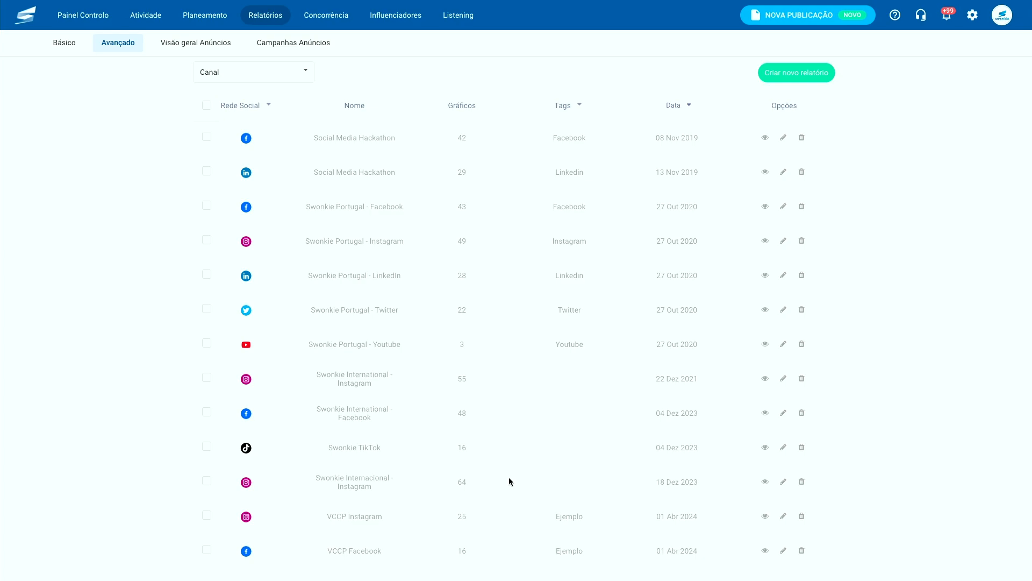
- Create a new advanced report named 'Cliente A' with the tags 'Interações + Posts'
left_click(801, 74)
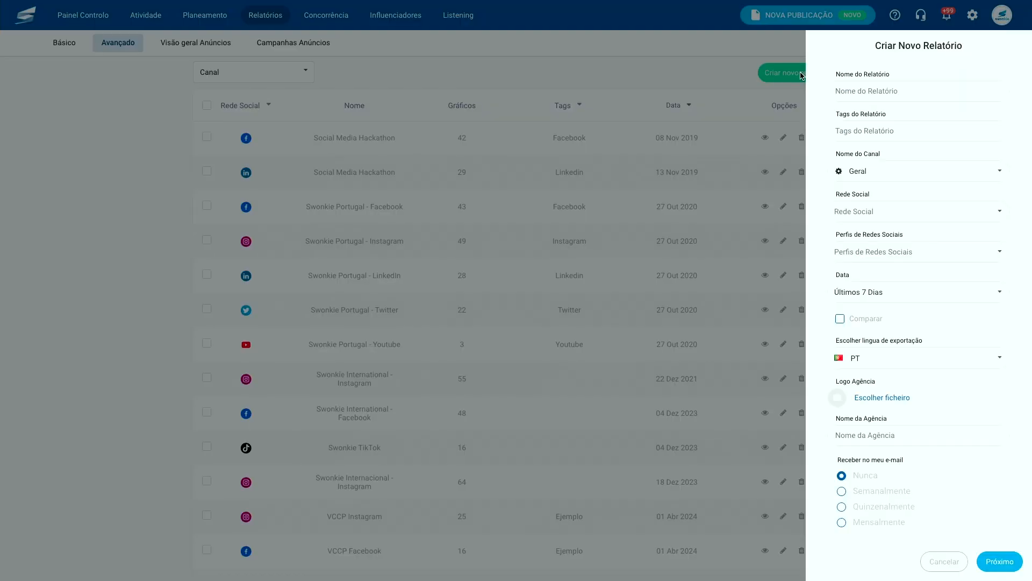
left_click(898, 91)
type("Cliente A")
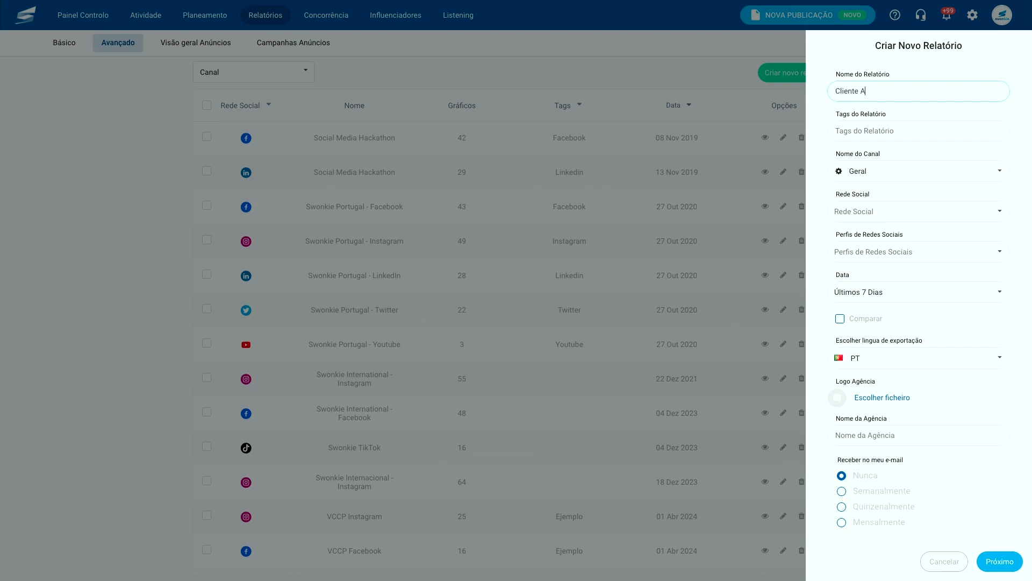
left_click(901, 130)
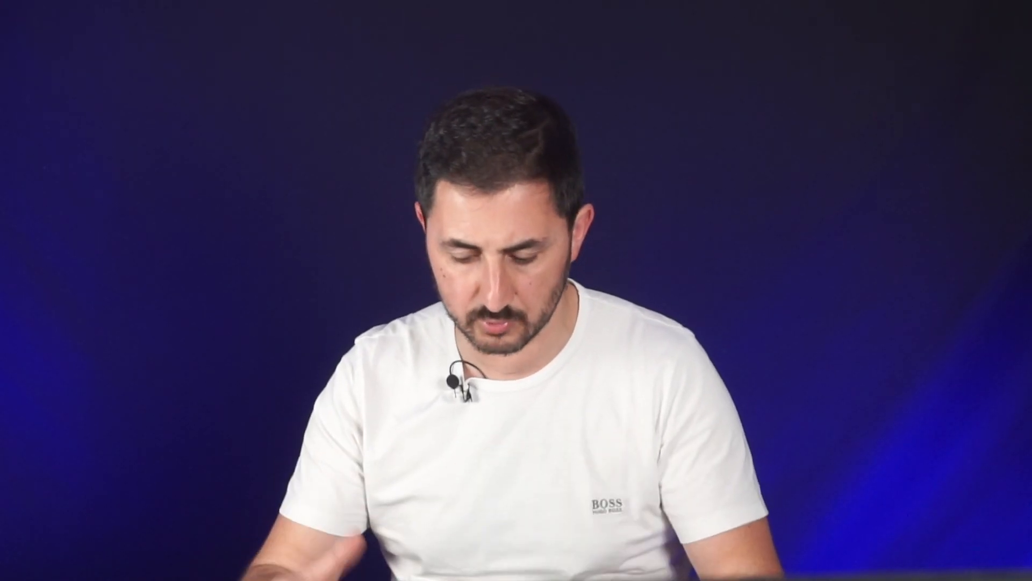
type("Interaç")
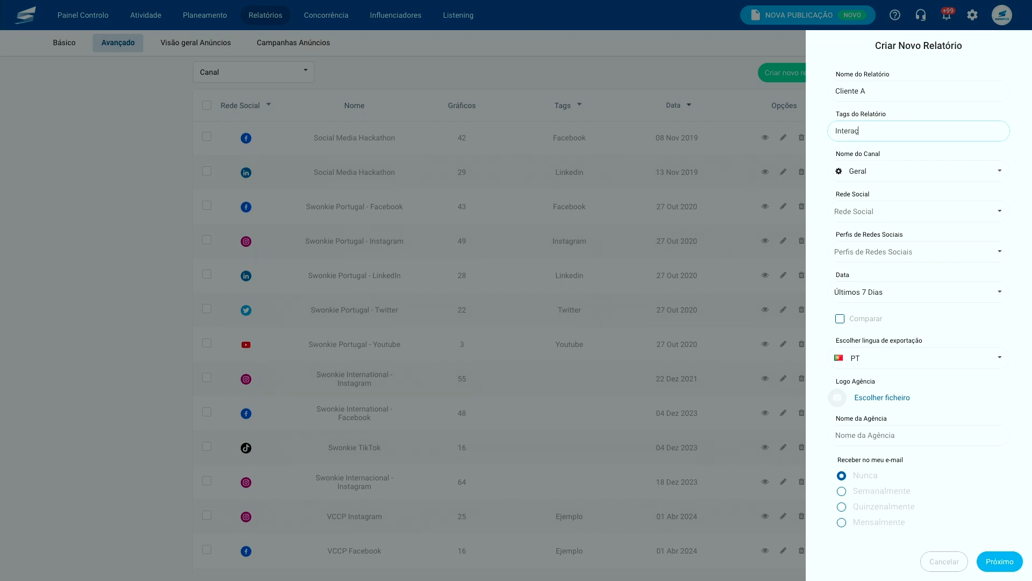
type("ões + Posts")
left_click(910, 171)
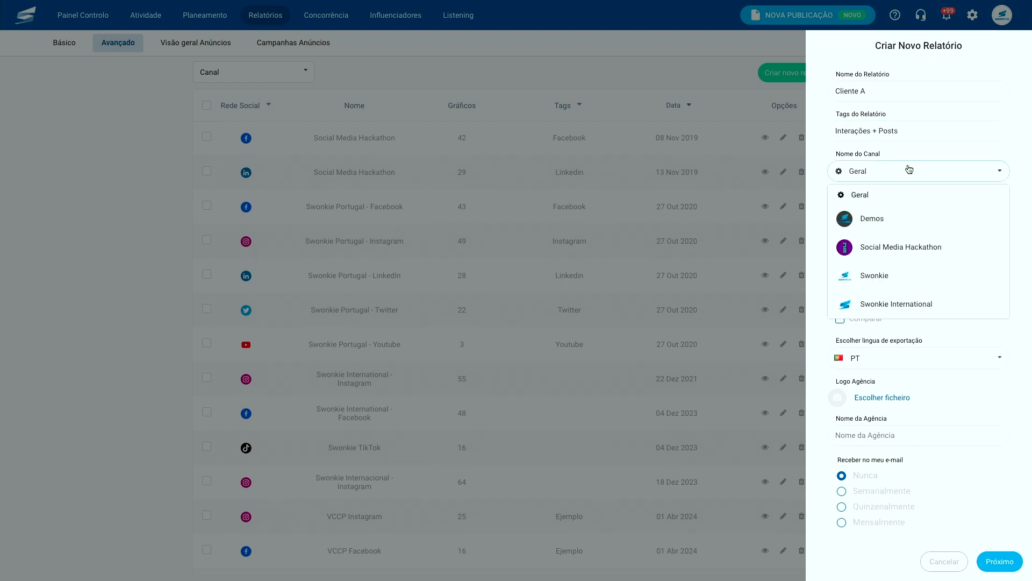
- Set the report source to the Swonkie channel, Instagram, and profile SWONKIE PORTUGAL
left_click(914, 282)
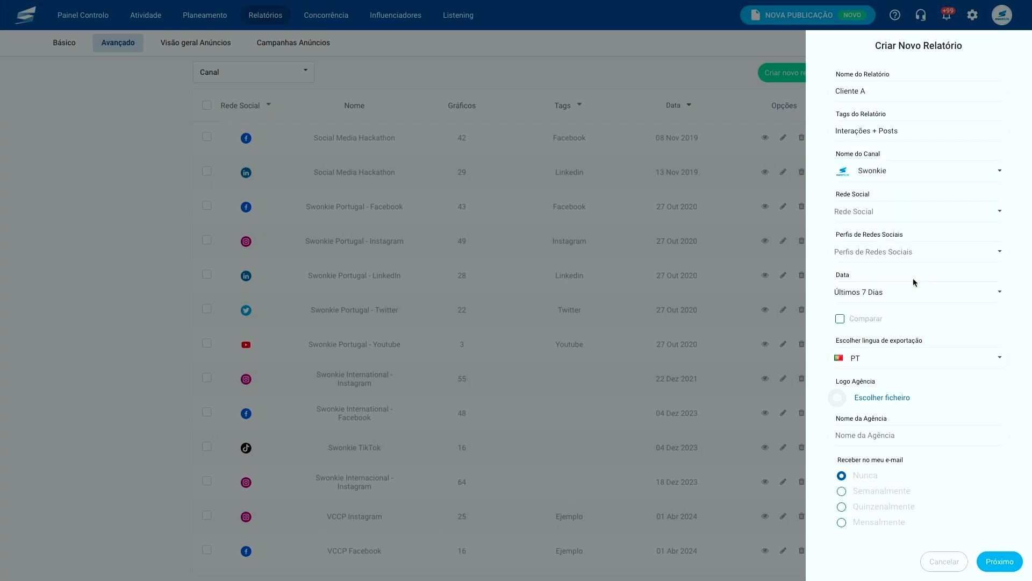
left_click(901, 213)
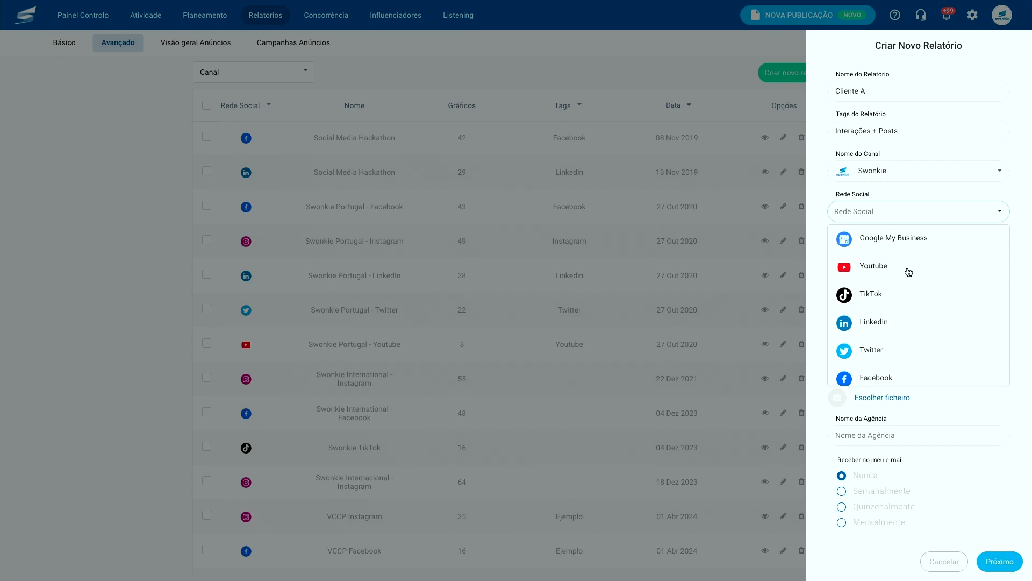
scroll(903, 298, "down", 2)
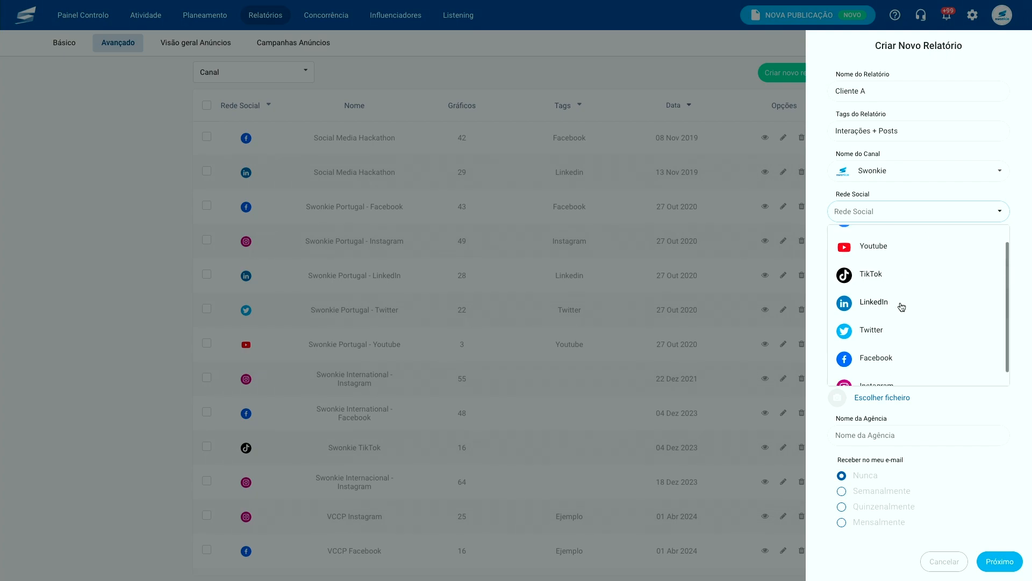
scroll(897, 333, "down", 1)
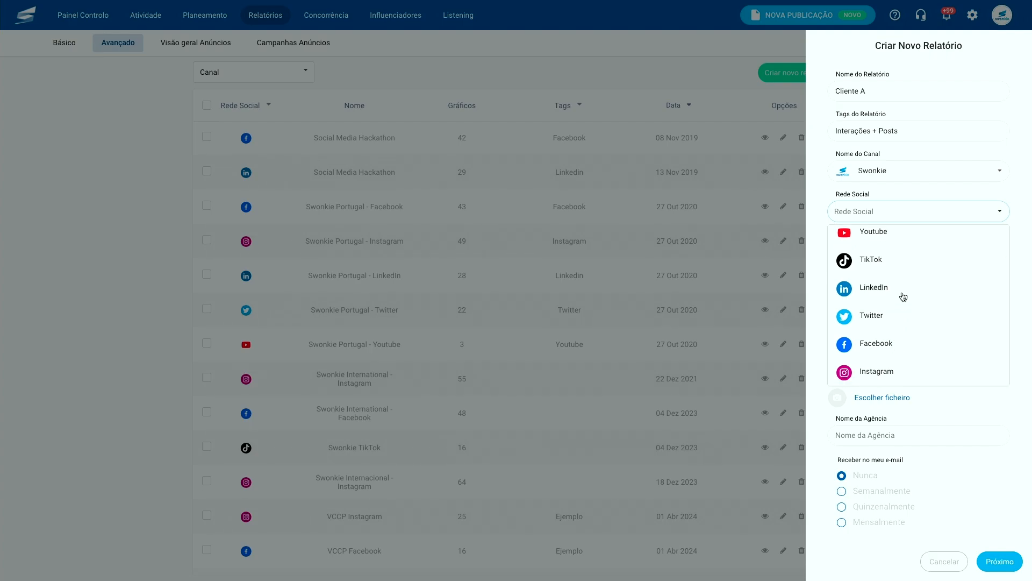
left_click(896, 373)
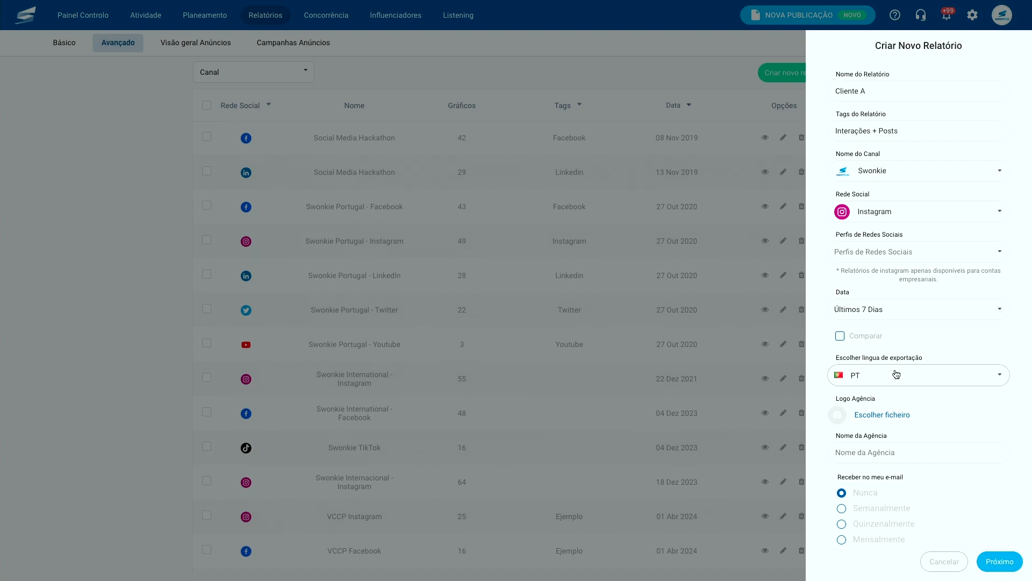
left_click(906, 263)
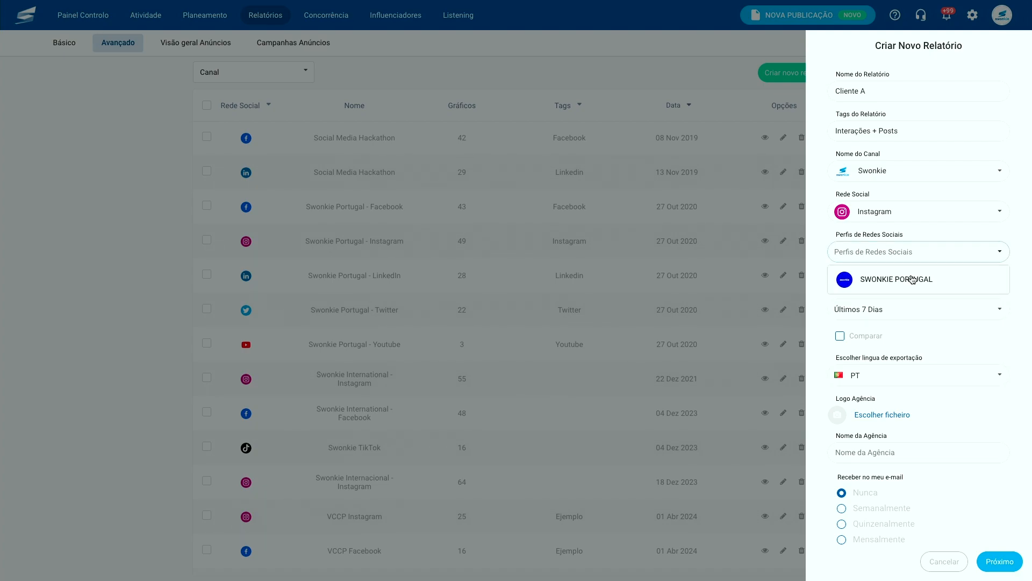
left_click(912, 279)
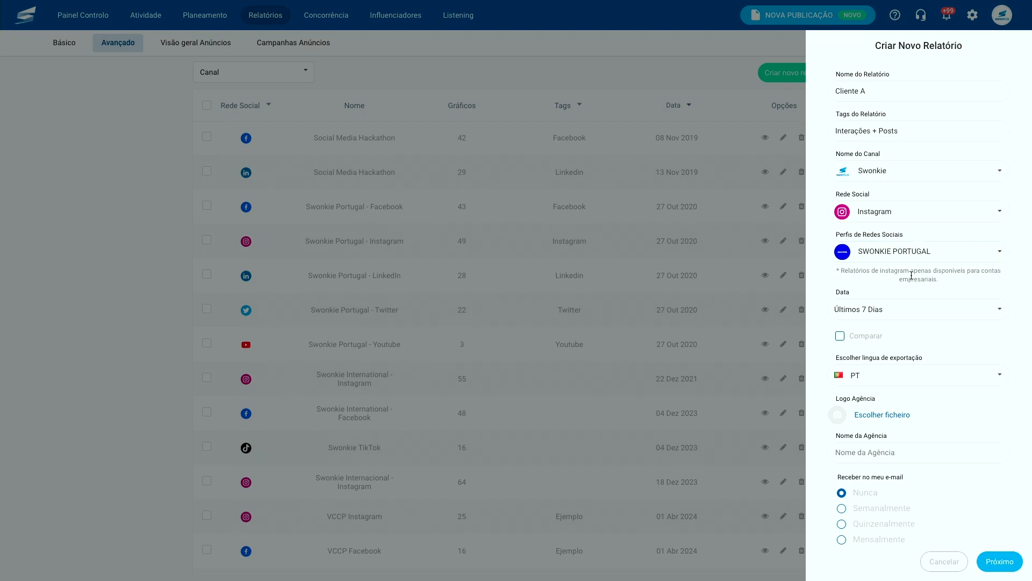
- Set the period to Últimos 30 Dias and turn on comparison with the previous period
left_click(908, 317)
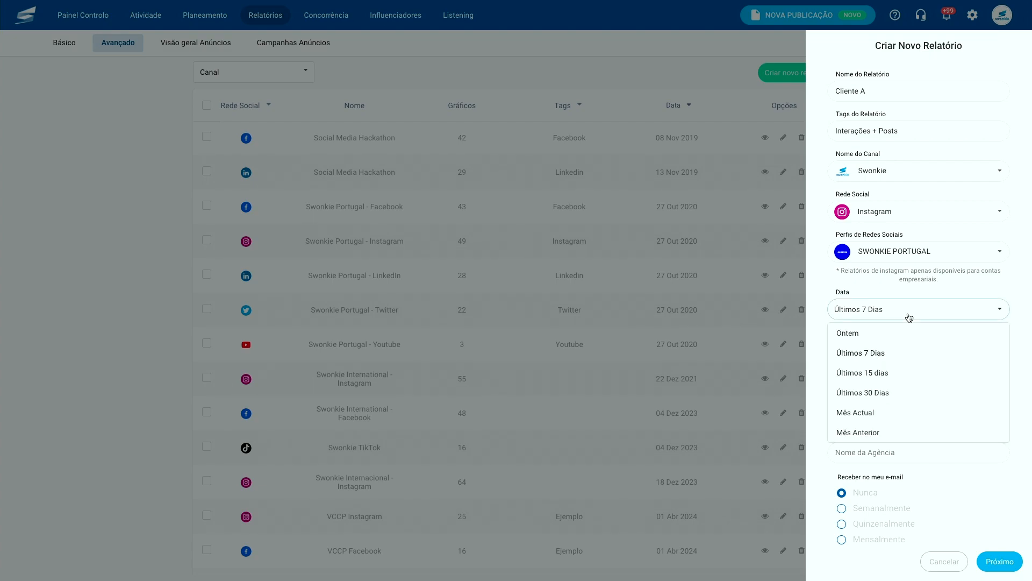
left_click(894, 393)
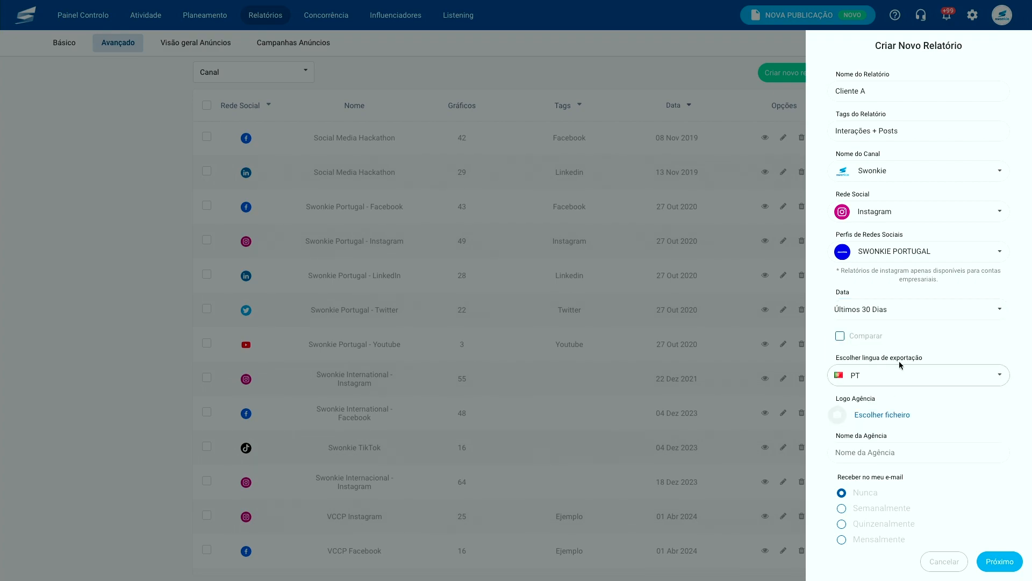
left_click(841, 338)
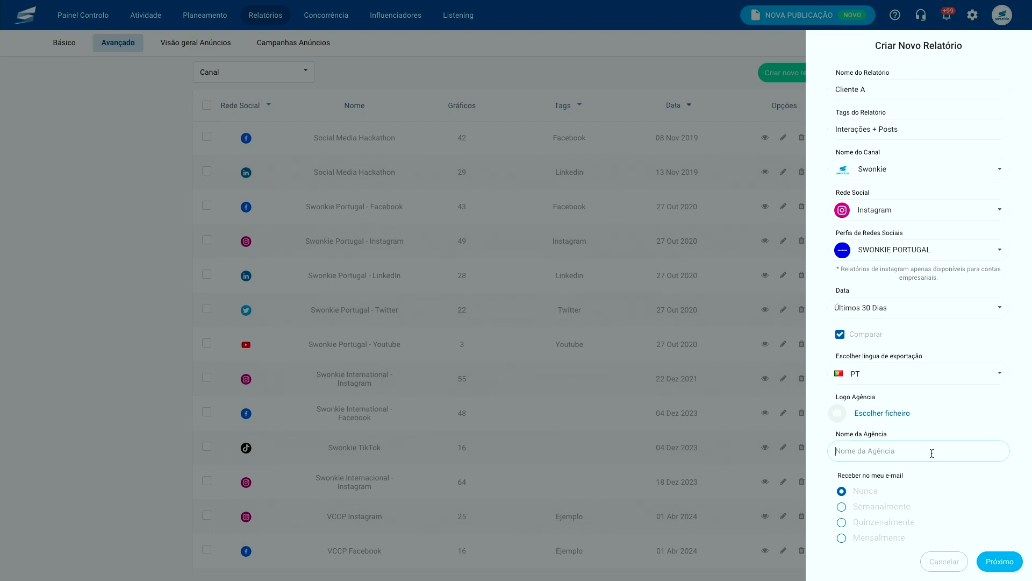
- Set agency name Swonkie, monthly e-mail delivery at hour 07, and add a recipient's e-mail address
type("Swonkie")
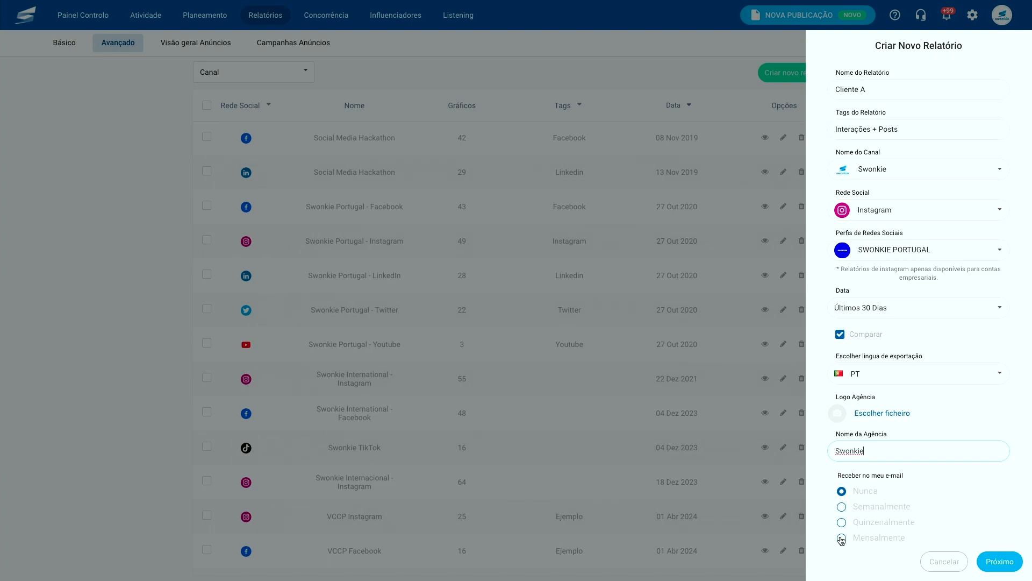
left_click(841, 539)
scroll(860, 527, "down", 5)
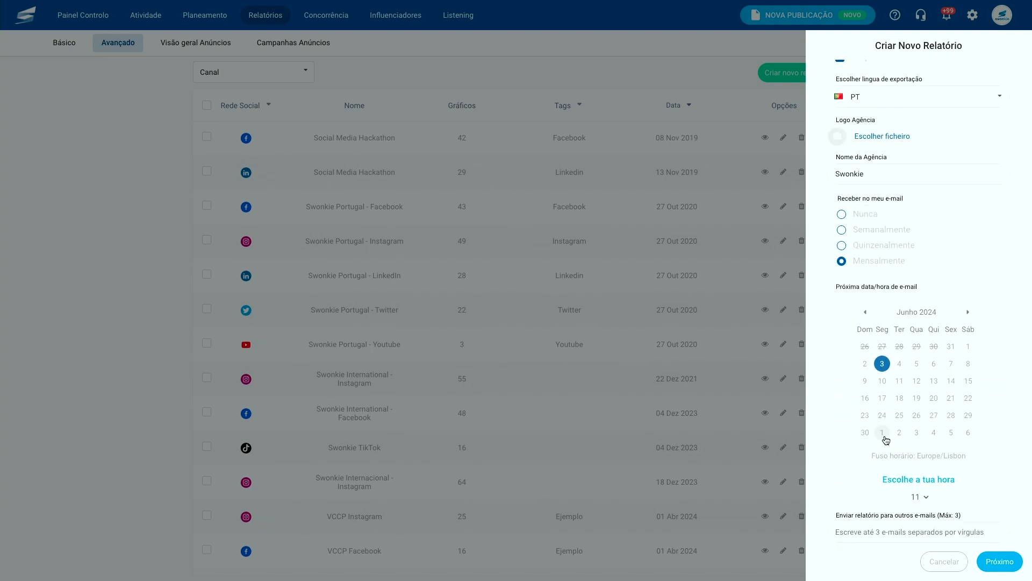
left_click(917, 496)
left_click(924, 445)
left_click(884, 532)
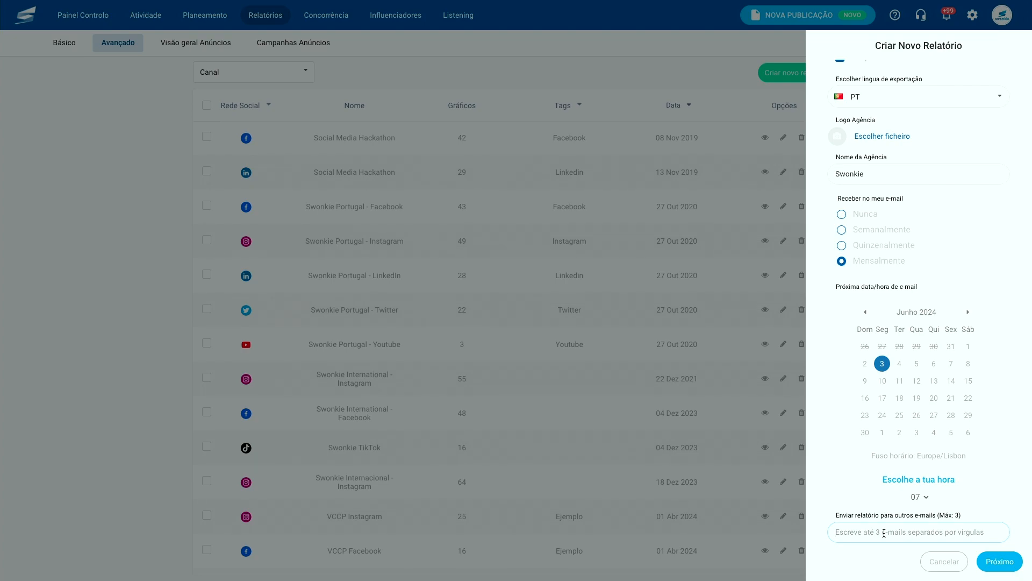
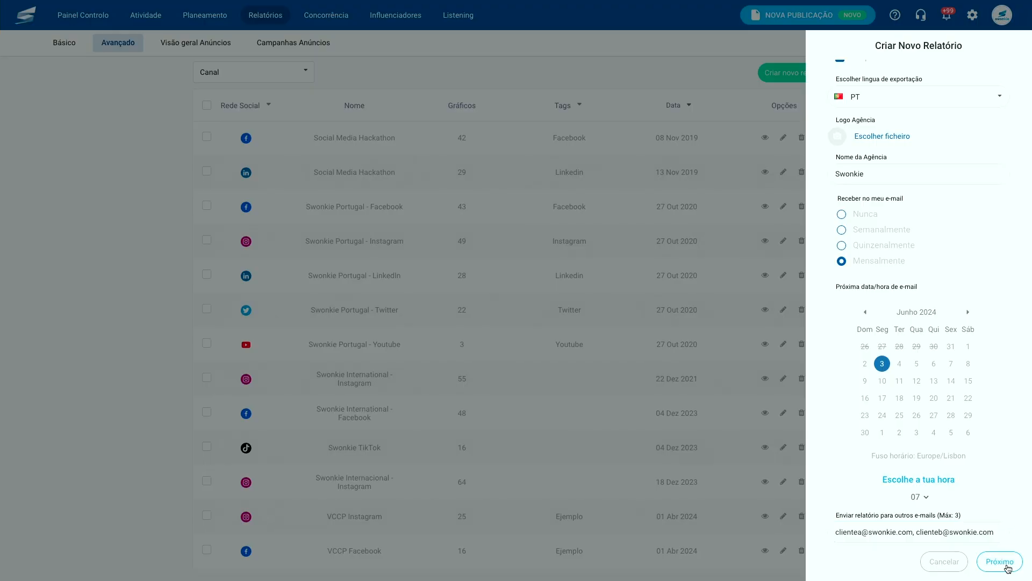
- Continue to Escolhe as tuas Métricas and browse the available Instagram metrics
left_click(1004, 565)
scroll(935, 358, "down", 1)
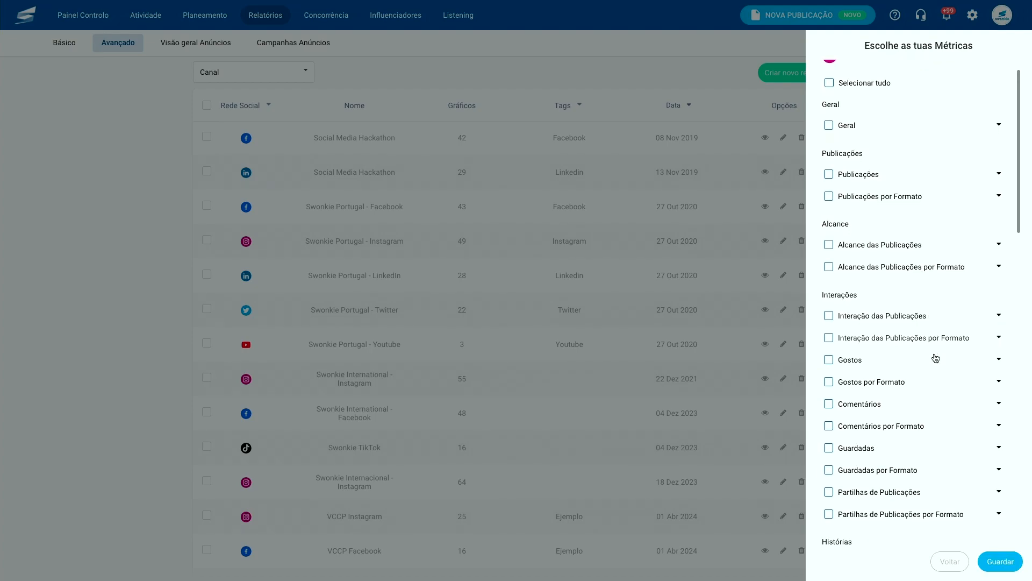
scroll(935, 358, "up", 1)
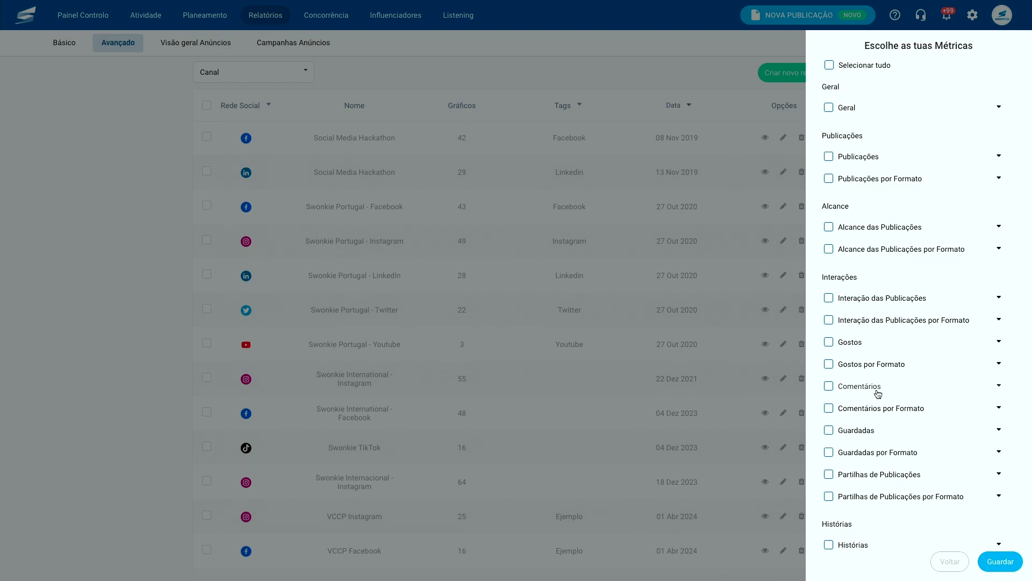
scroll(877, 394, "down", 2)
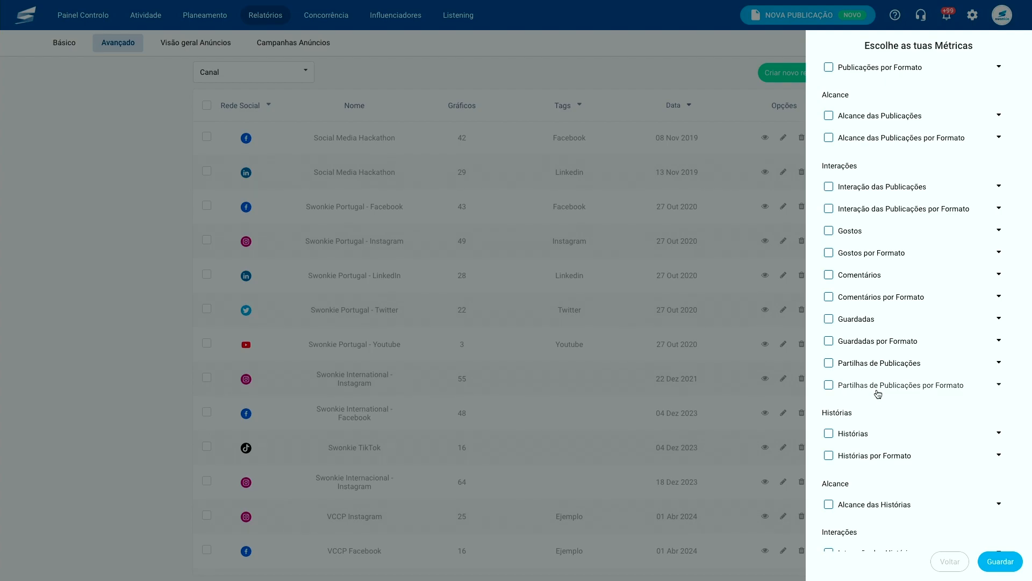
scroll(878, 394, "down", 2)
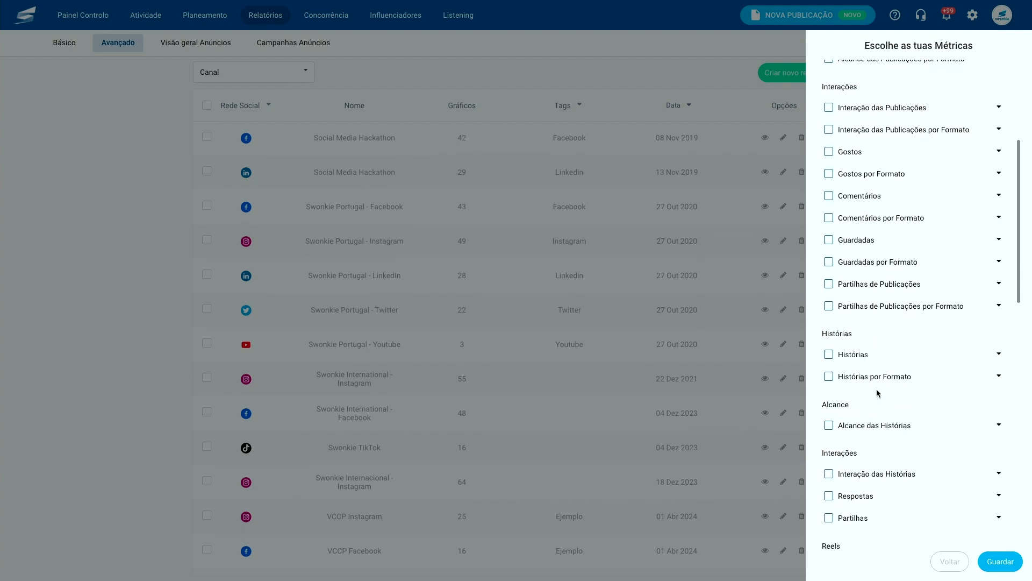
scroll(878, 394, "down", 9)
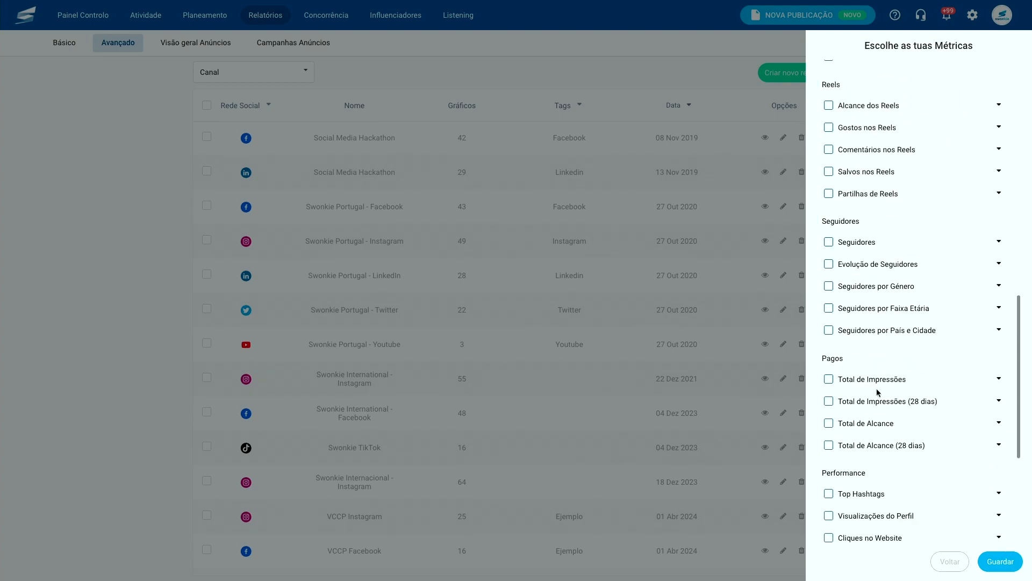
scroll(878, 394, "up", 15)
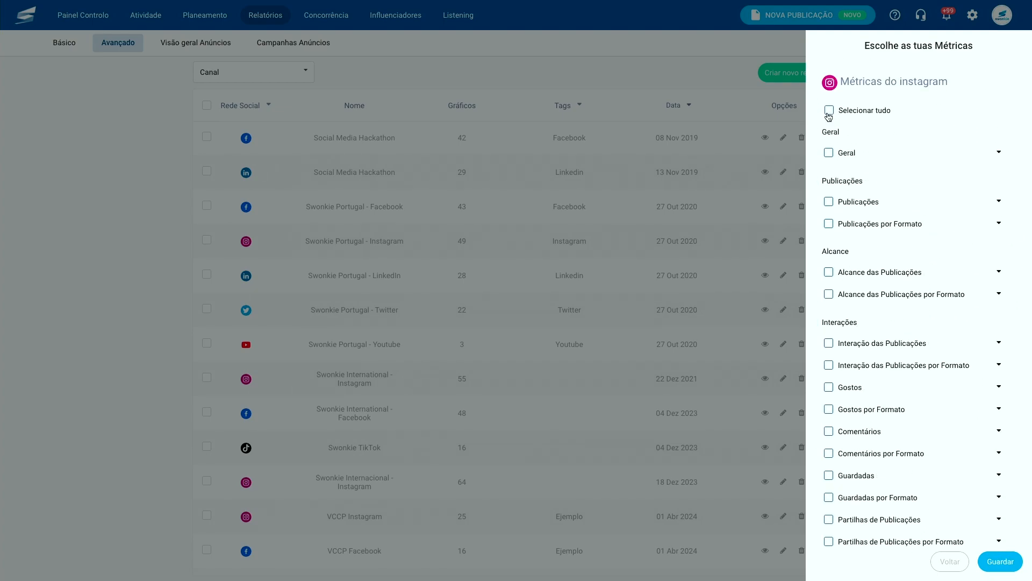
- Clear all metrics, keep Publicações, Publicações por Formato and Interação das Publicações, and save
left_click(828, 111)
left_click(828, 112)
scroll(830, 226, "down", 3)
mouse_move(829, 210)
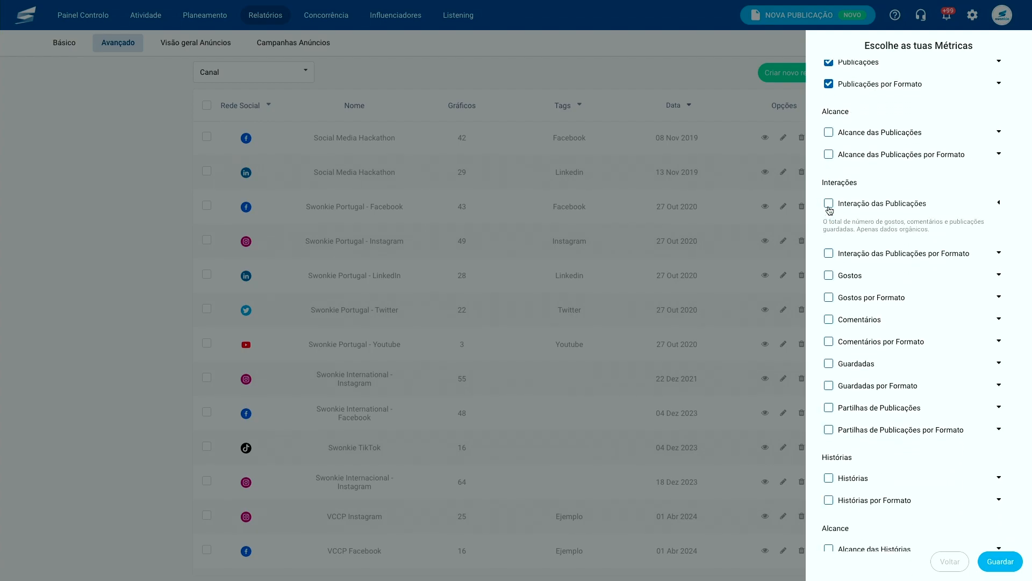
left_click_drag(828, 222, 951, 228)
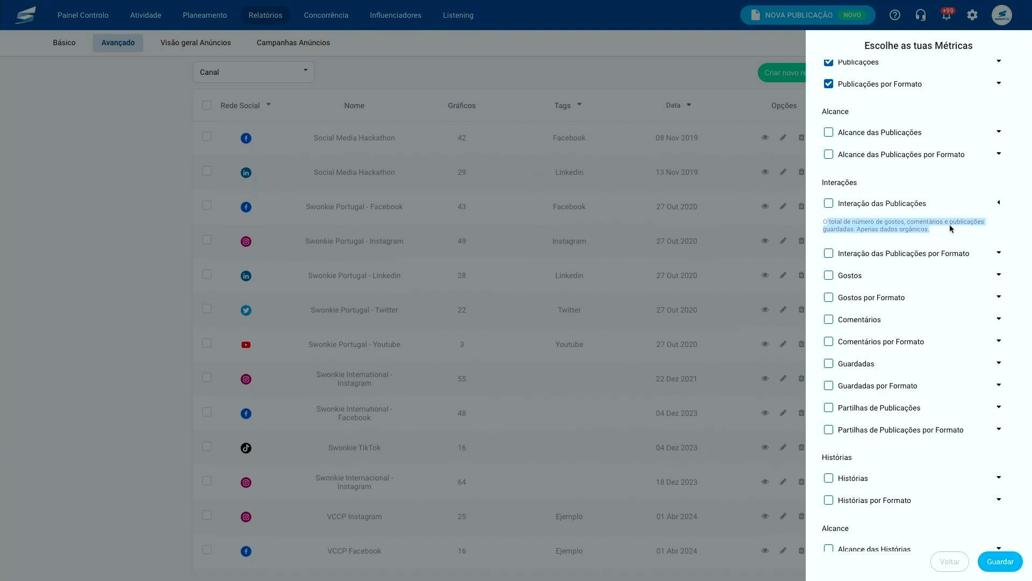
left_click(829, 205)
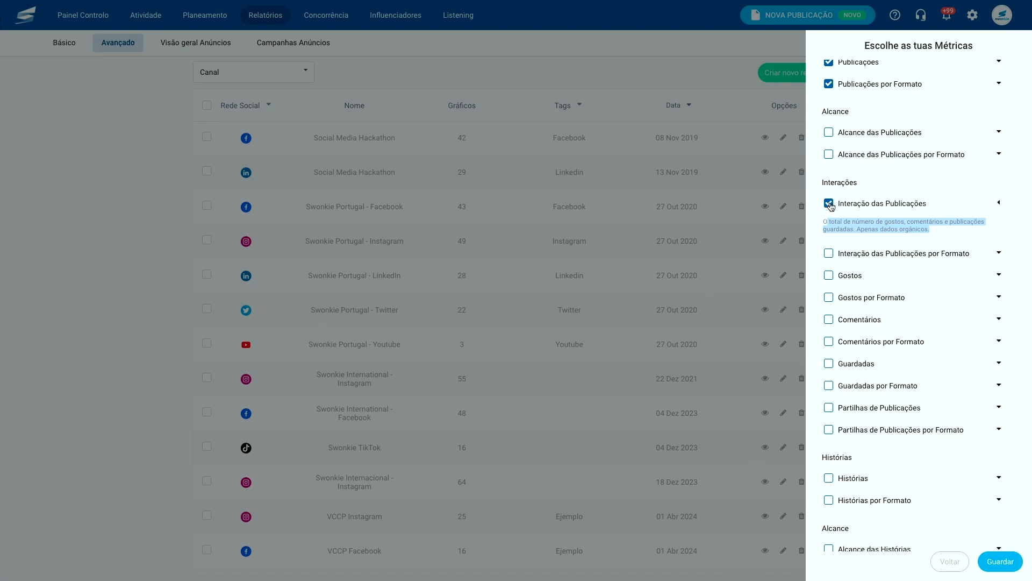
left_click(1001, 562)
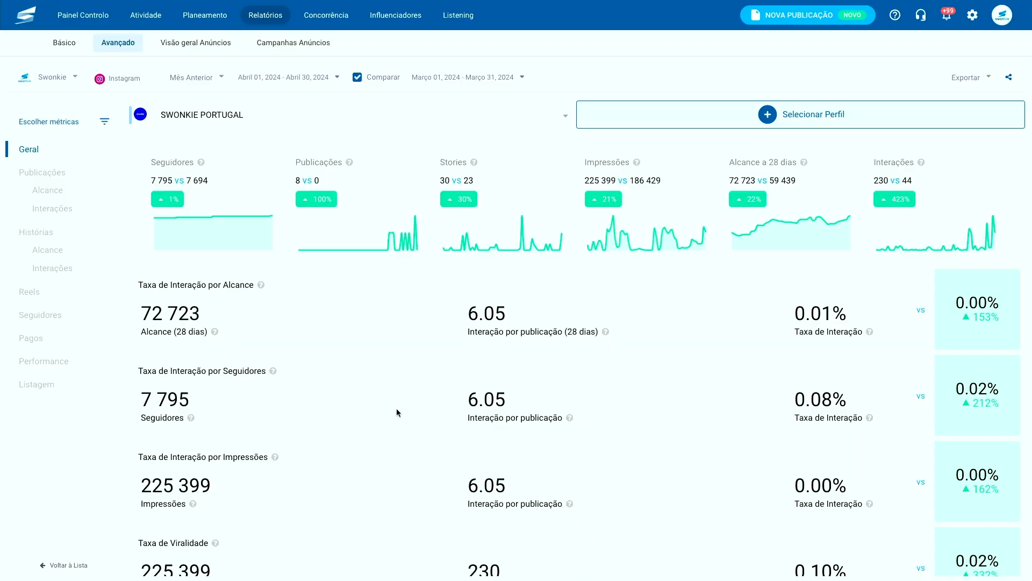
- Scroll down to the Nota box below Taxa de Viralidade in the Geral section
scroll(396, 413, "down", 3)
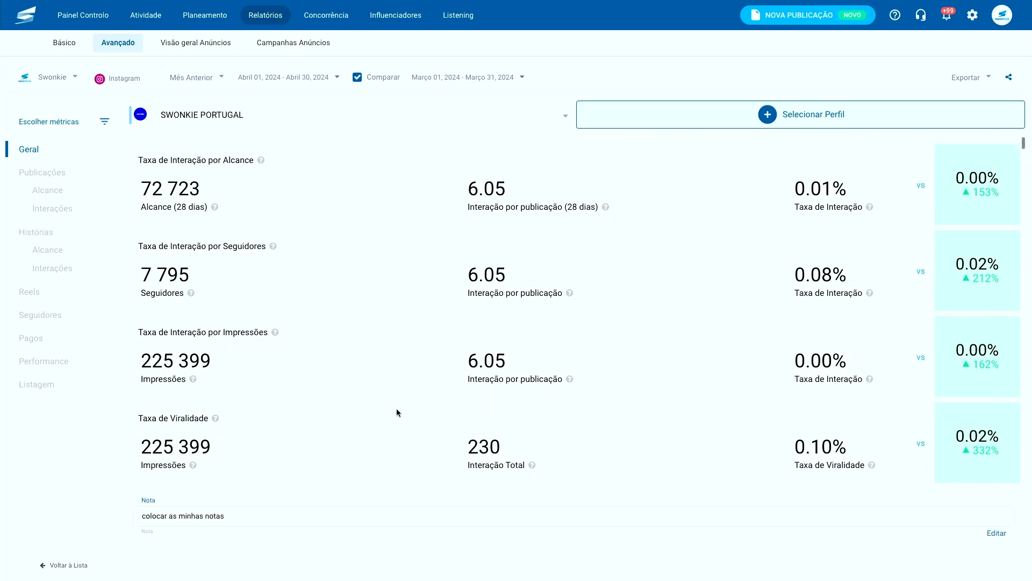
scroll(396, 413, "up", 5)
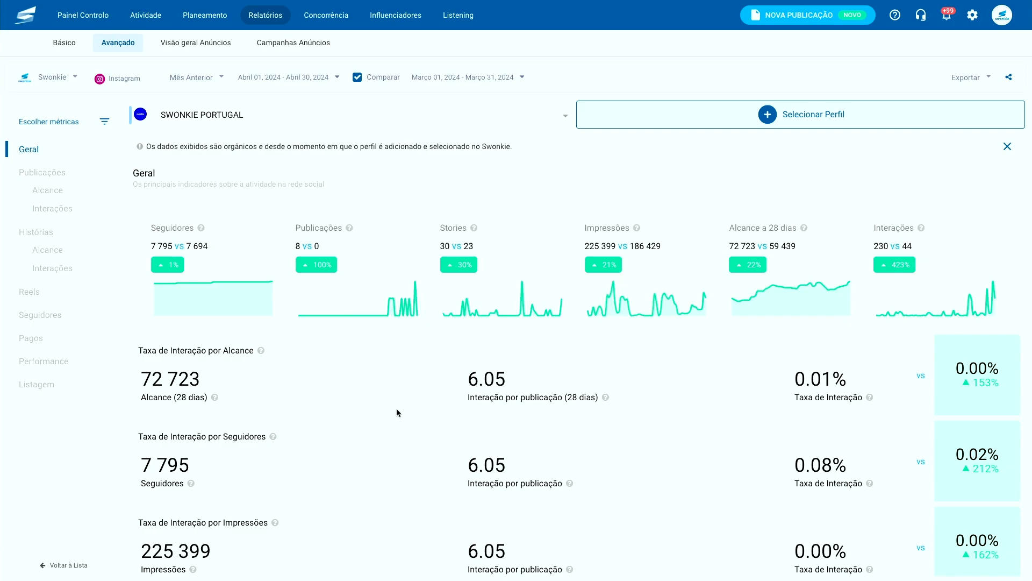
scroll(396, 408, "down", 5)
mouse_move(237, 481)
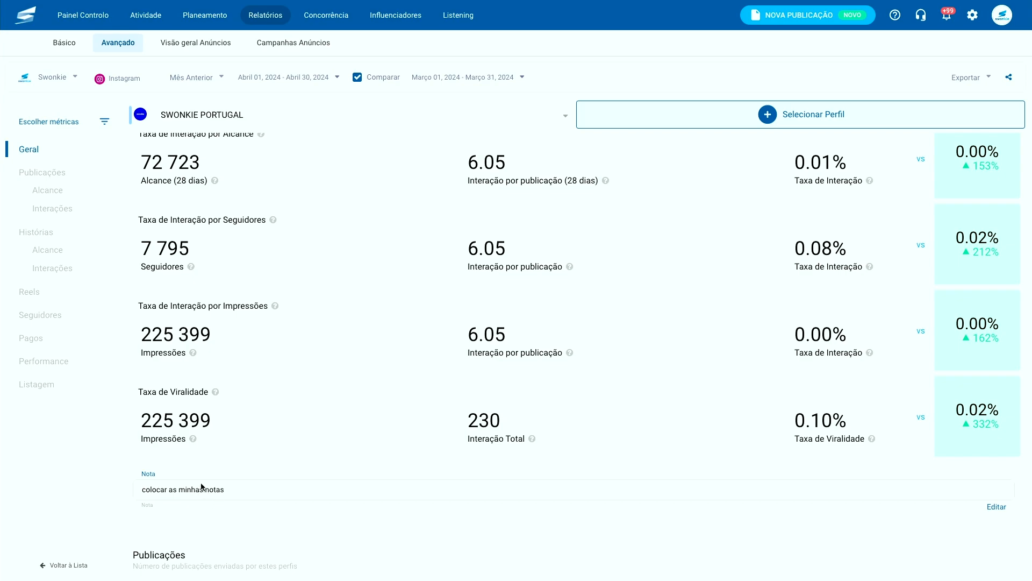
- Append 'sobre qualquer coisa' to the Geral note and save the edit
left_click(994, 508)
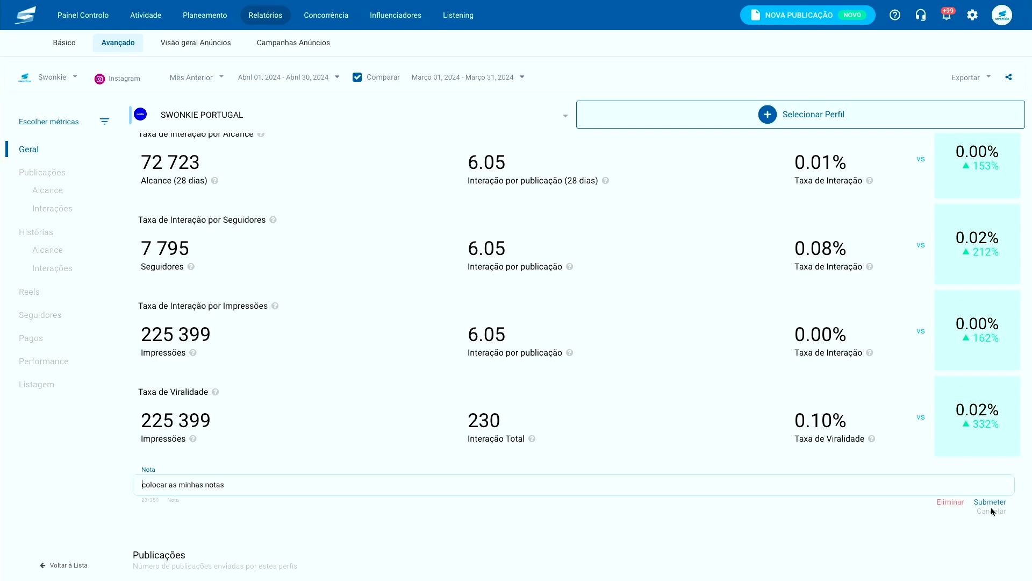
left_click(286, 485)
type("sobre qu")
type("alquer coisa")
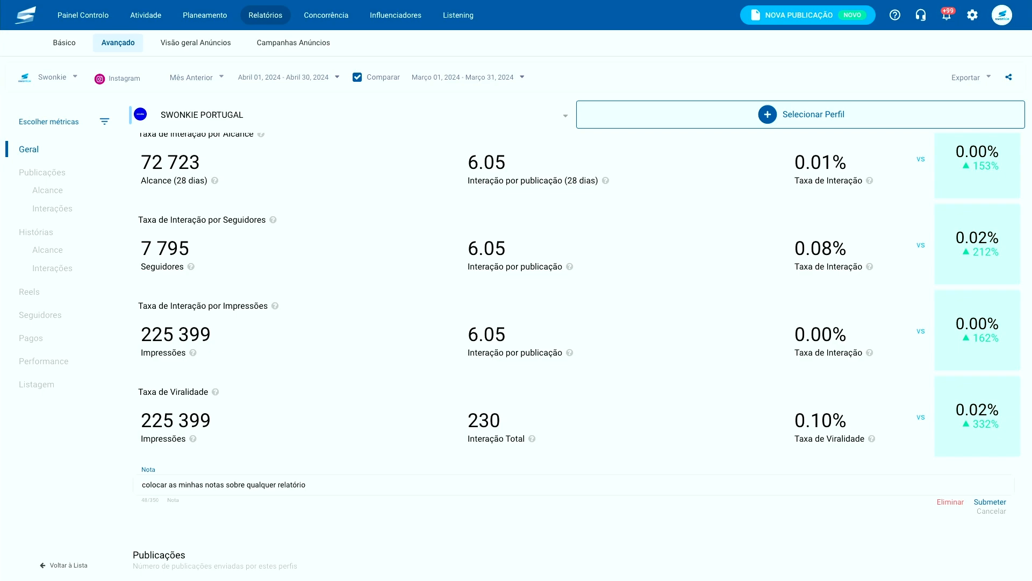
left_click(988, 502)
left_click(596, 347)
scroll(459, 456, "down", 1)
scroll(459, 457, "up", 1)
scroll(459, 457, "down", 1)
scroll(459, 457, "up", 4)
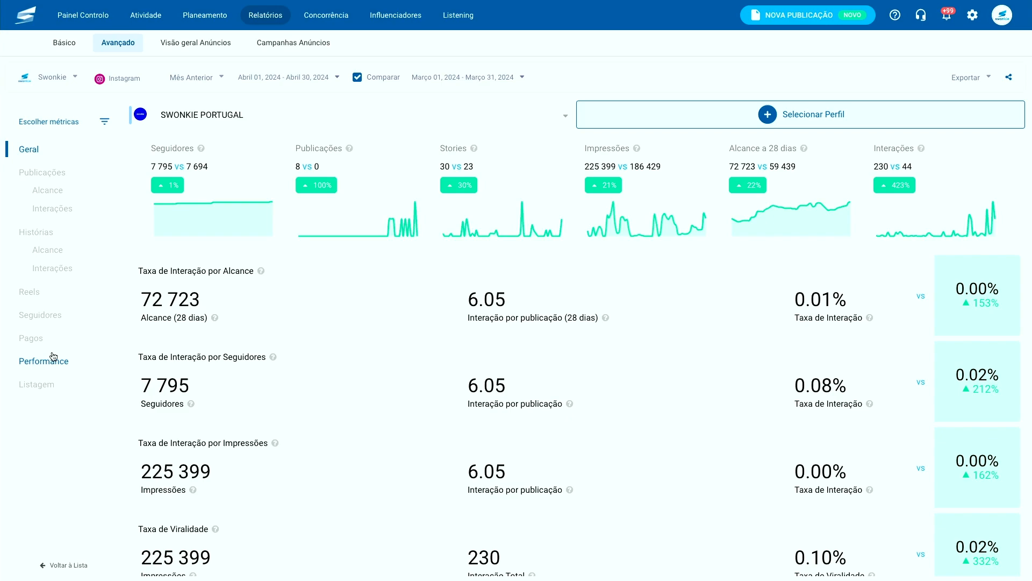
- Review the Publicações reach, interaction and likes charts, then go to Histórias
left_click(48, 173)
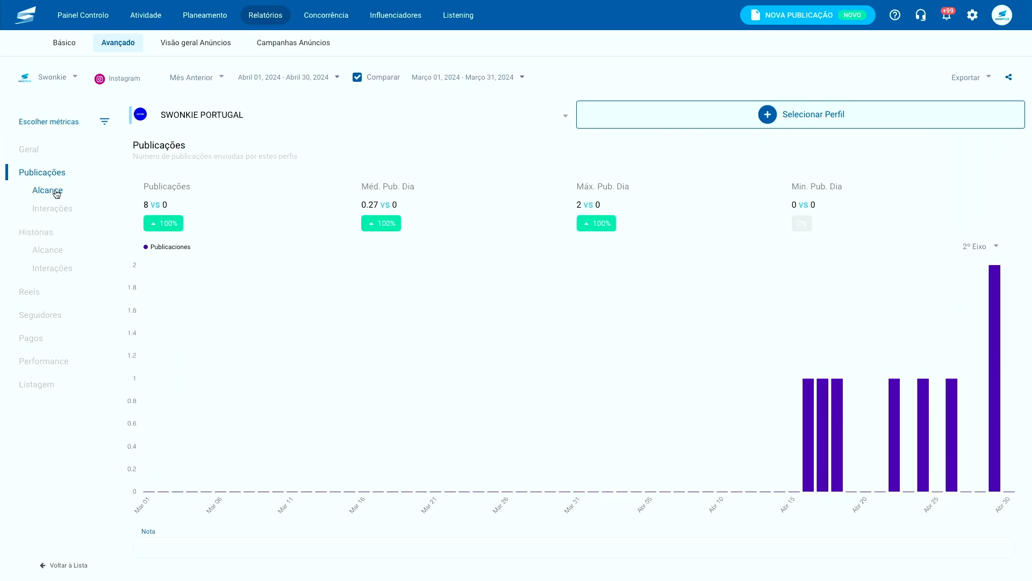
left_click(56, 193)
scroll(373, 319, "down", 6)
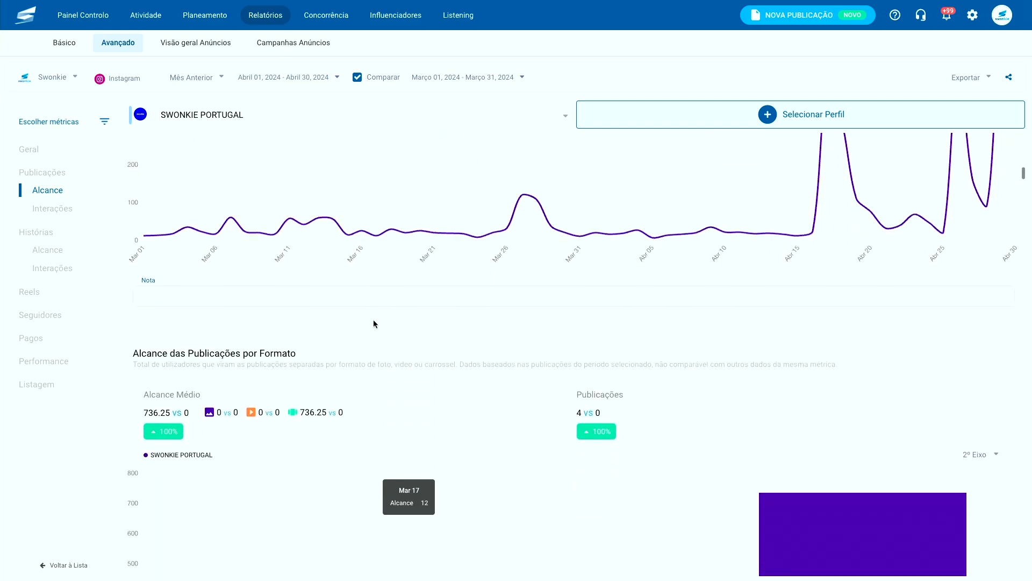
scroll(373, 320, "down", 1)
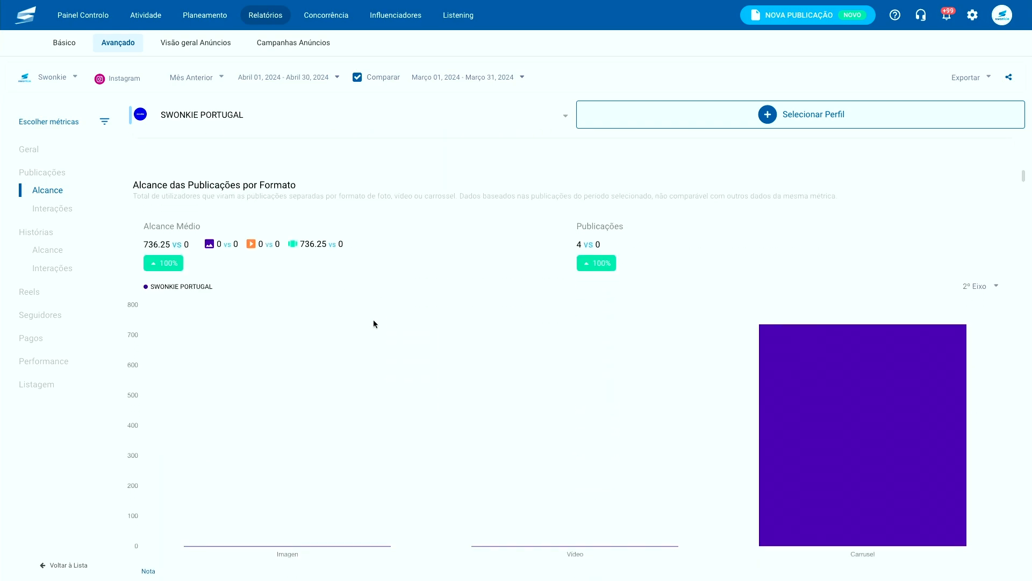
scroll(373, 323, "down", 1)
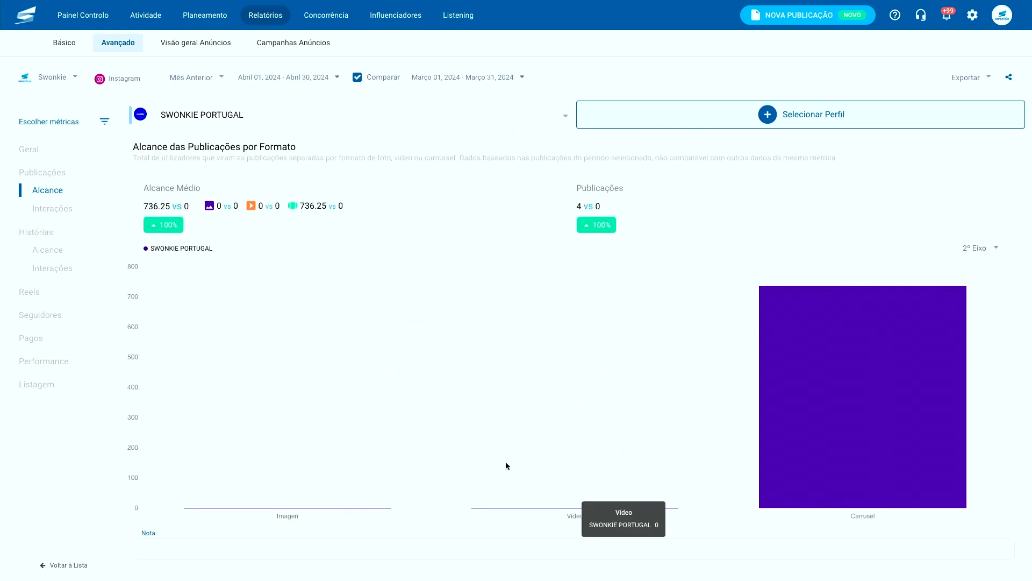
mouse_move(795, 437)
scroll(794, 435, "down", 8)
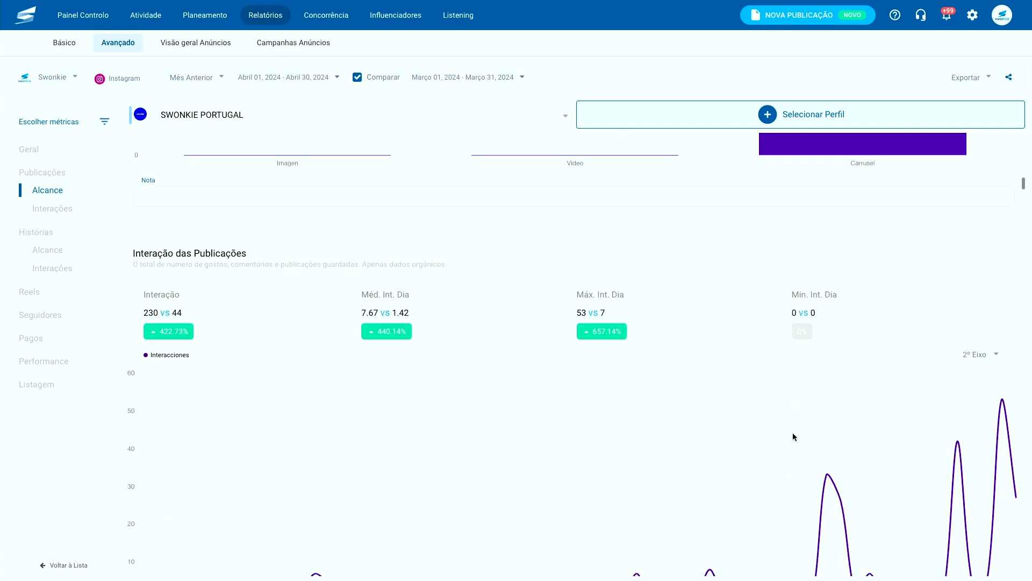
scroll(902, 428, "down", 10)
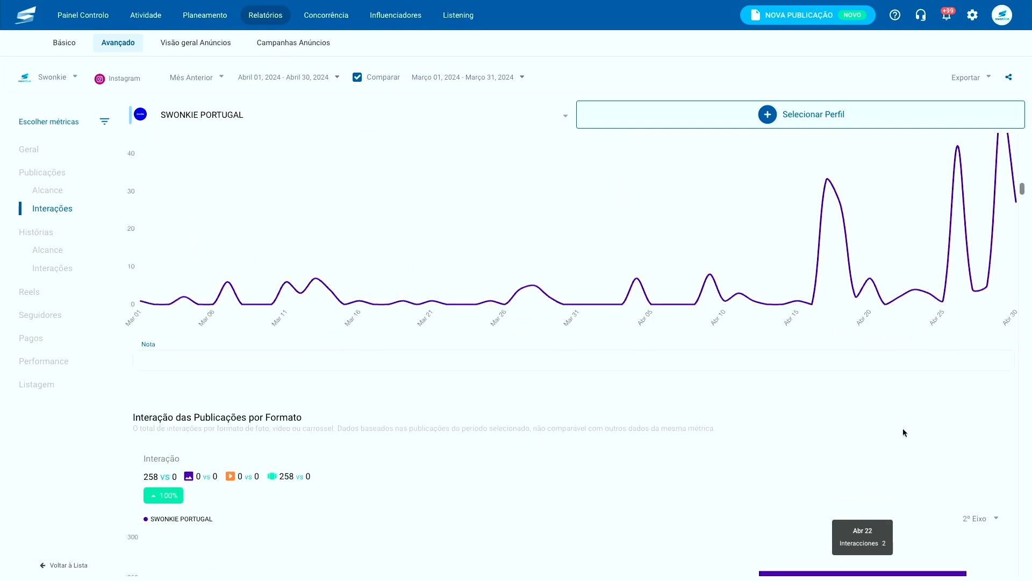
scroll(903, 430, "down", 12)
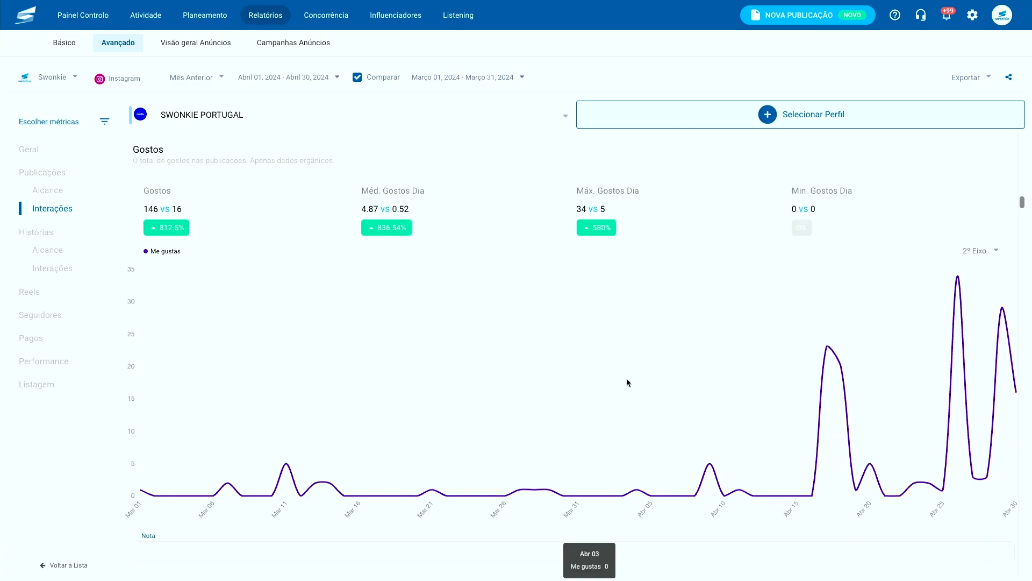
scroll(627, 378, "down", 4)
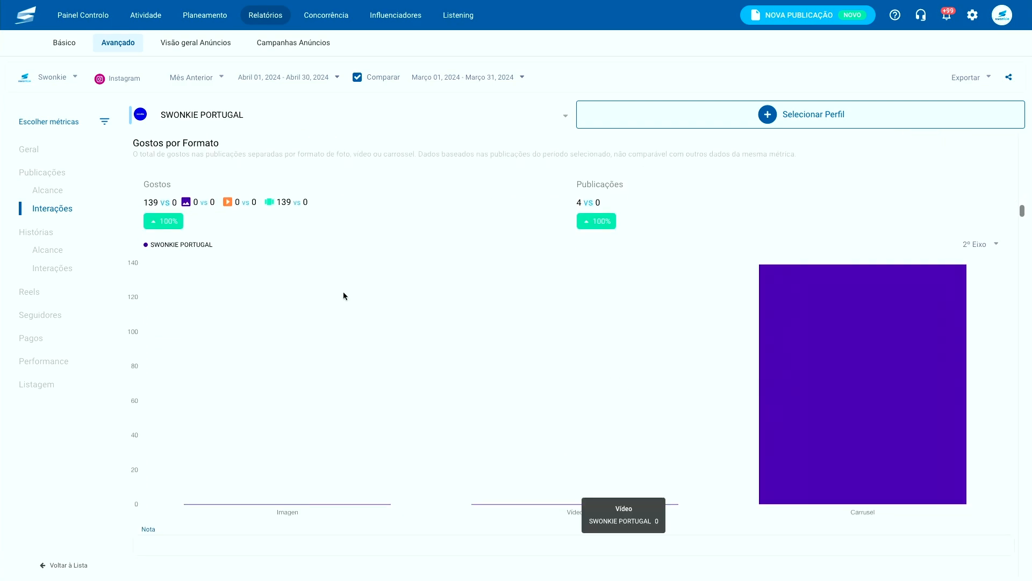
left_click(51, 235)
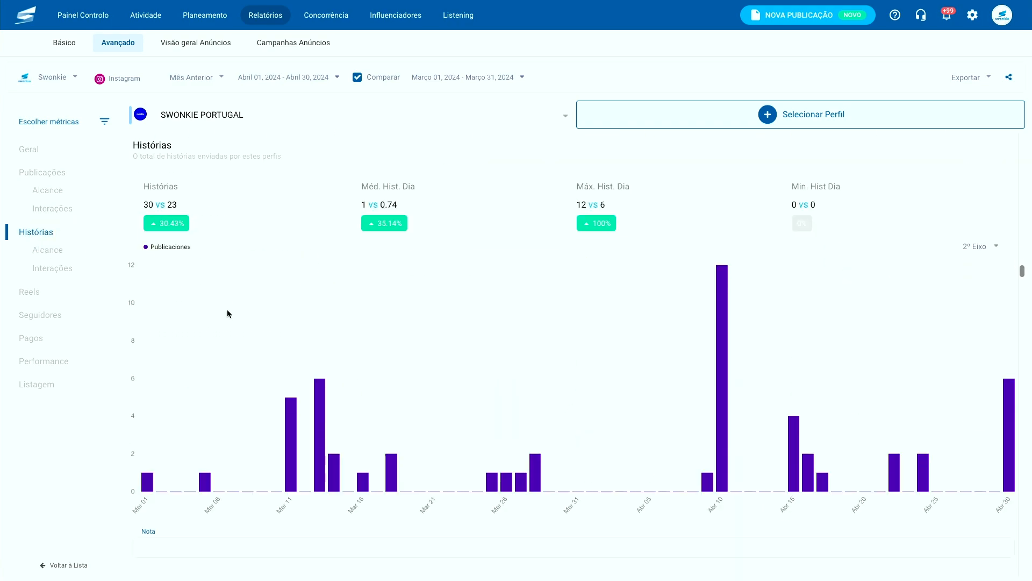
- Scroll through the Histórias stories charts
scroll(288, 347, "down", 1)
scroll(288, 347, "up", 1)
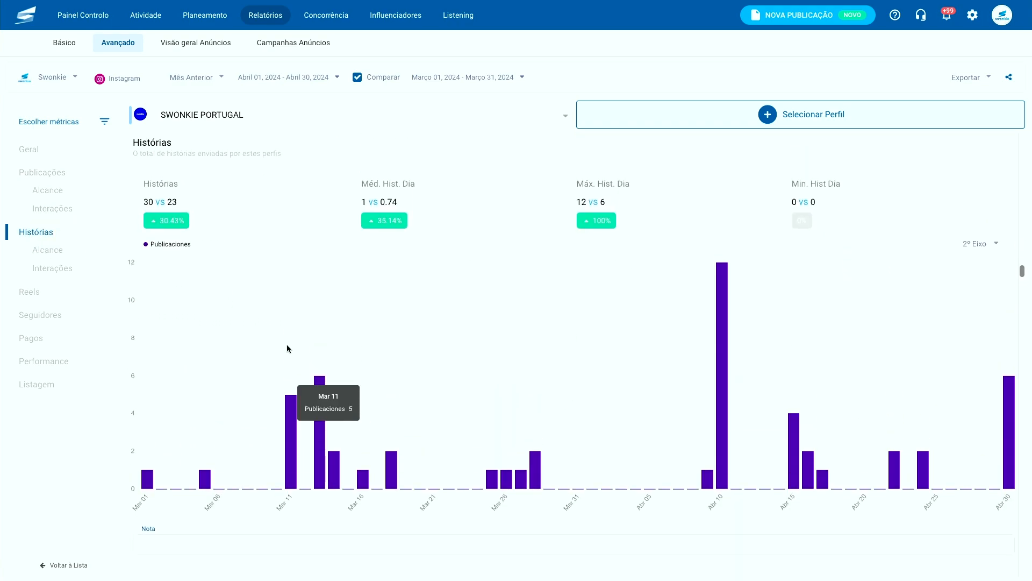
scroll(286, 344, "down", 8)
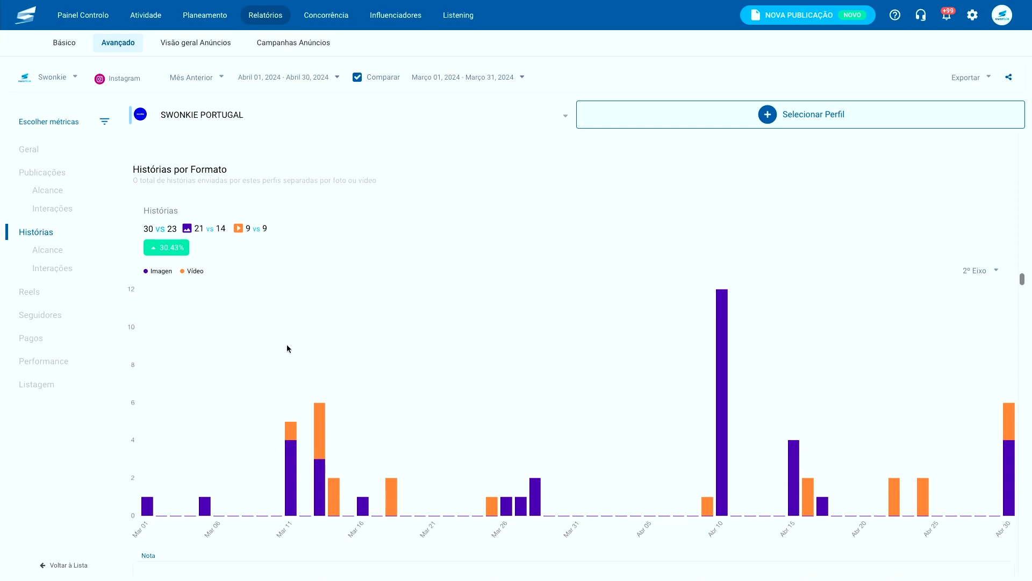
scroll(287, 348, "down", 1)
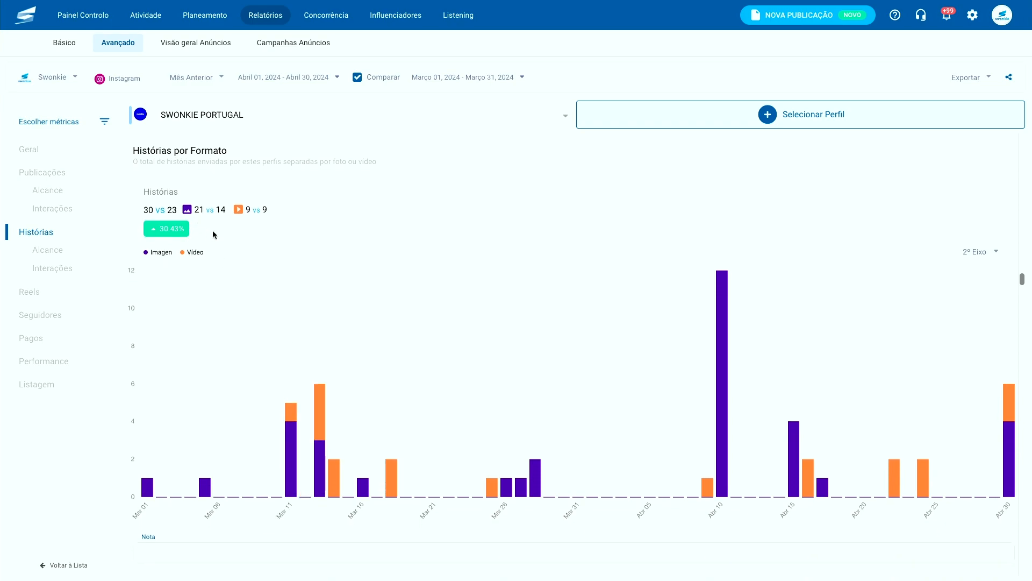
scroll(238, 262, "down", 5)
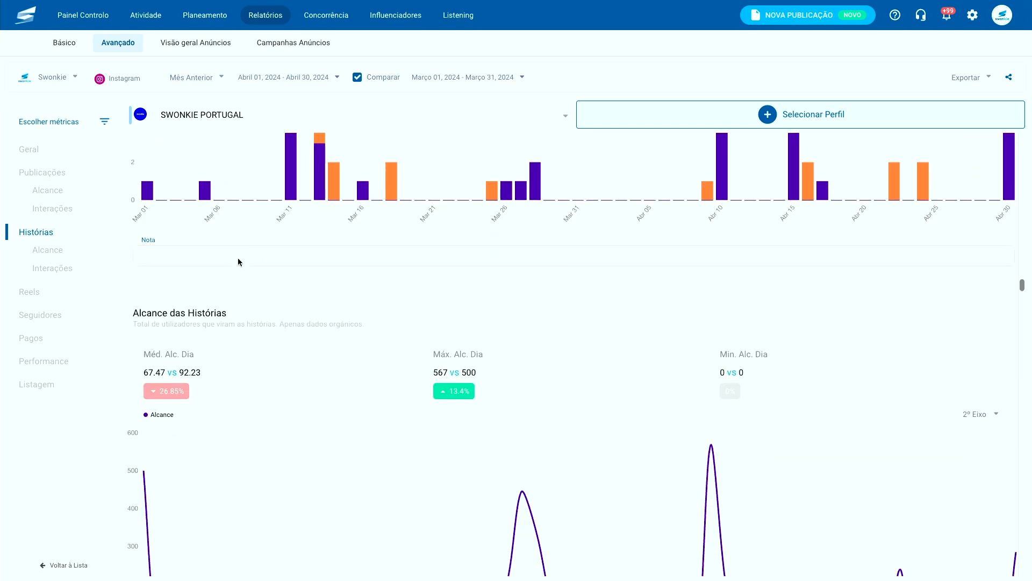
scroll(238, 257, "down", 4)
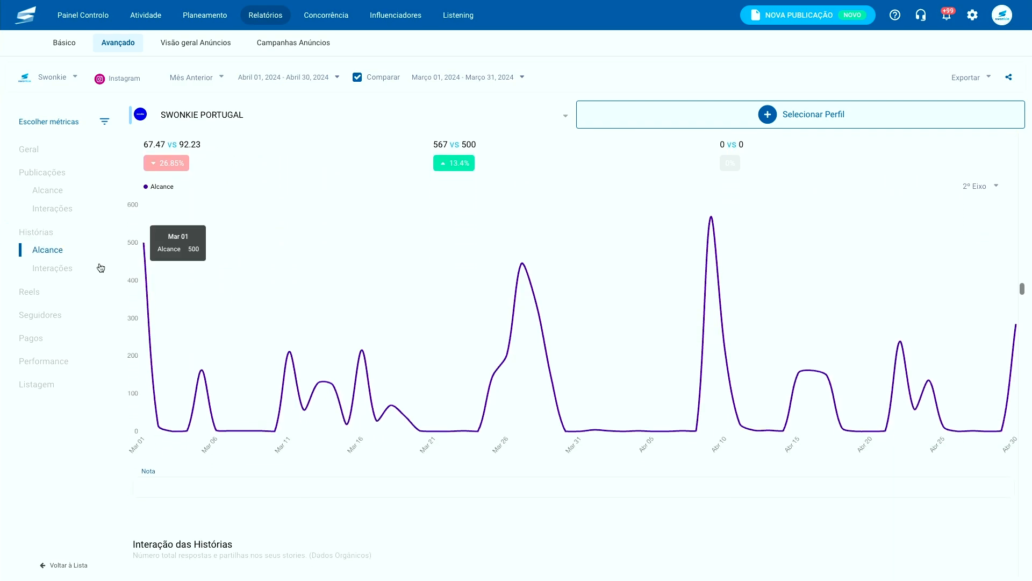
- Review the Reels metrics charts
left_click(50, 290)
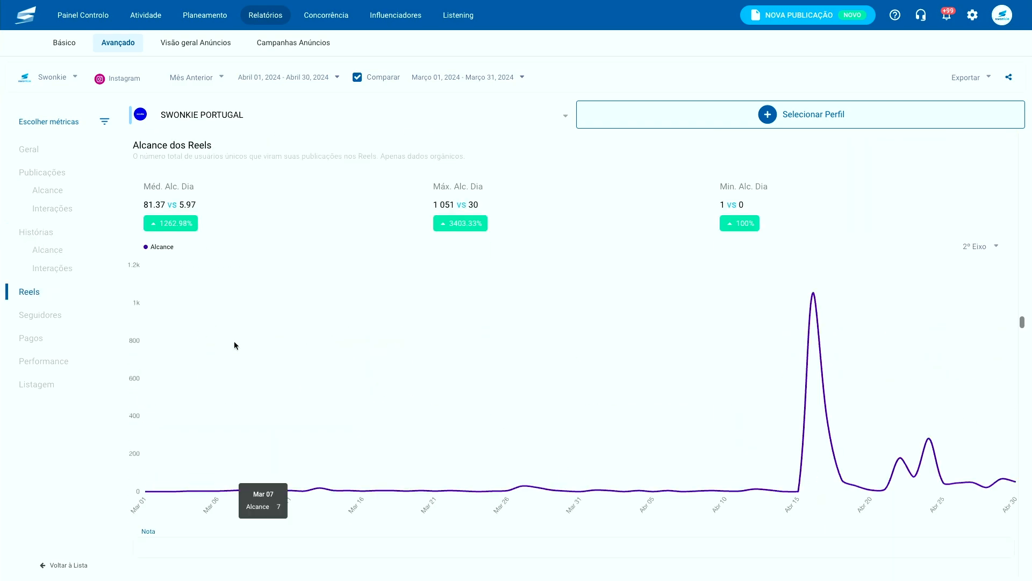
scroll(234, 344, "down", 2)
scroll(234, 344, "down", 8)
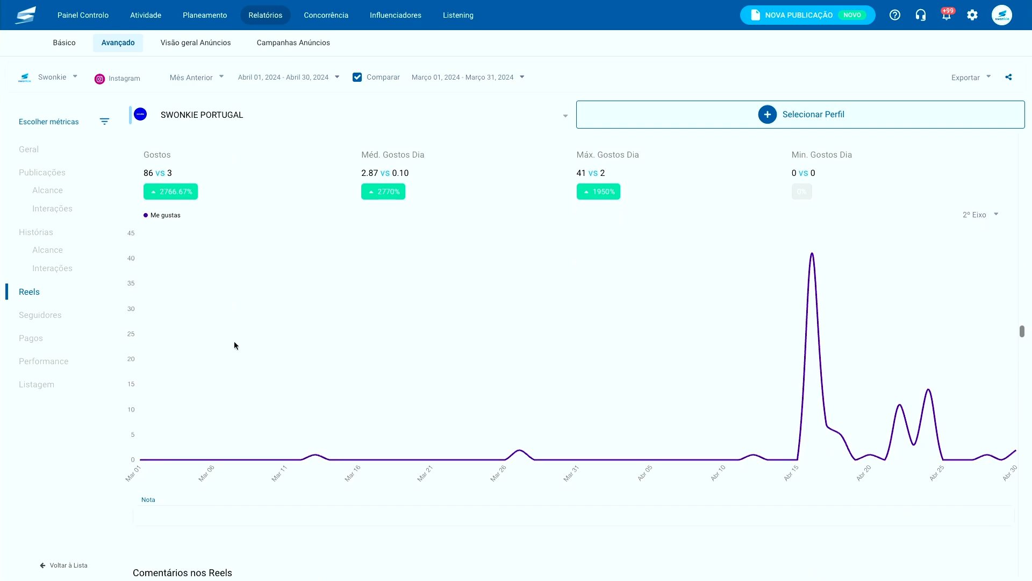
scroll(234, 344, "down", 4)
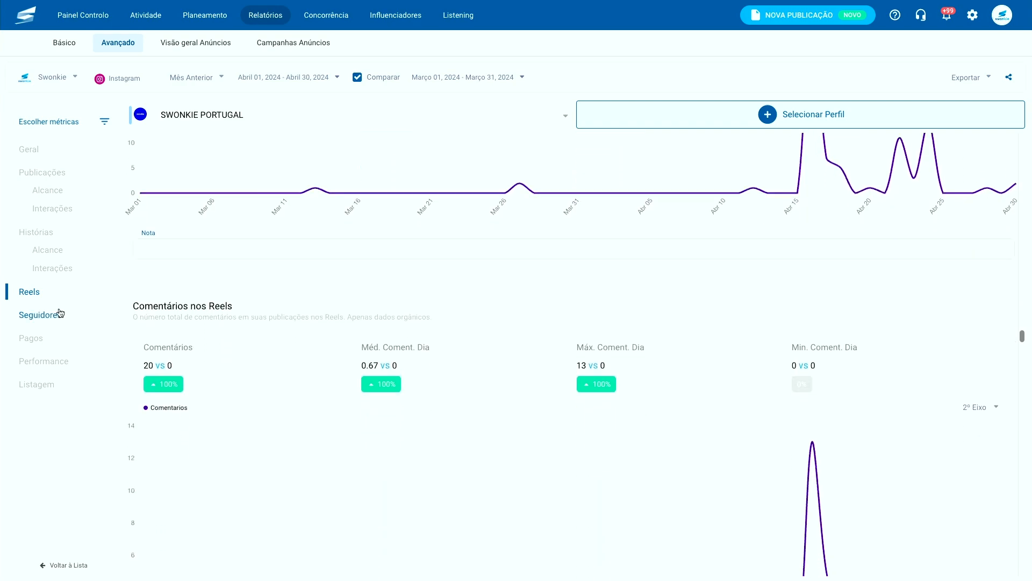
- Show the Seguidores section down to the follower evolution chart
left_click(59, 314)
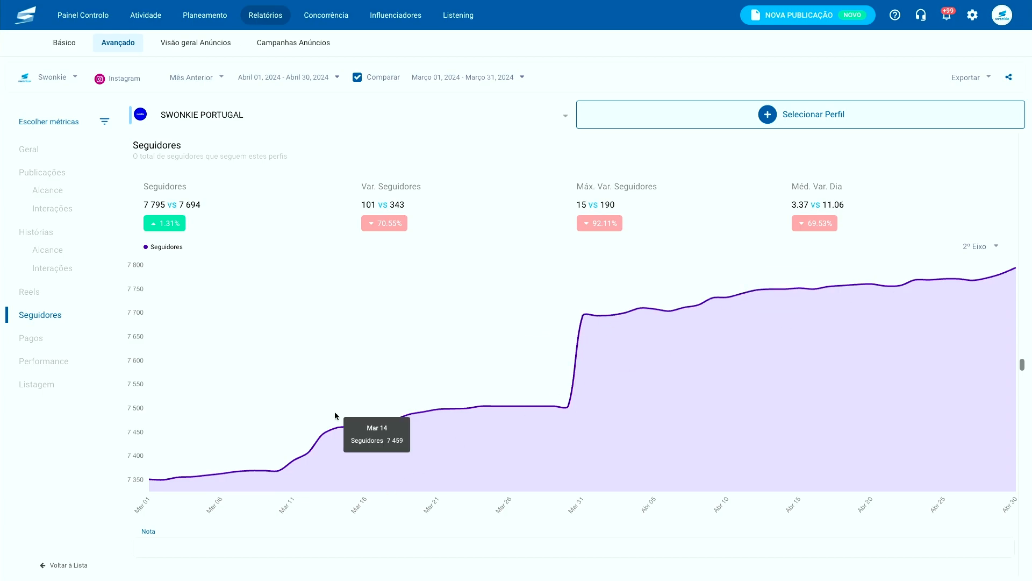
scroll(337, 415, "down", 1)
scroll(335, 416, "down", 3)
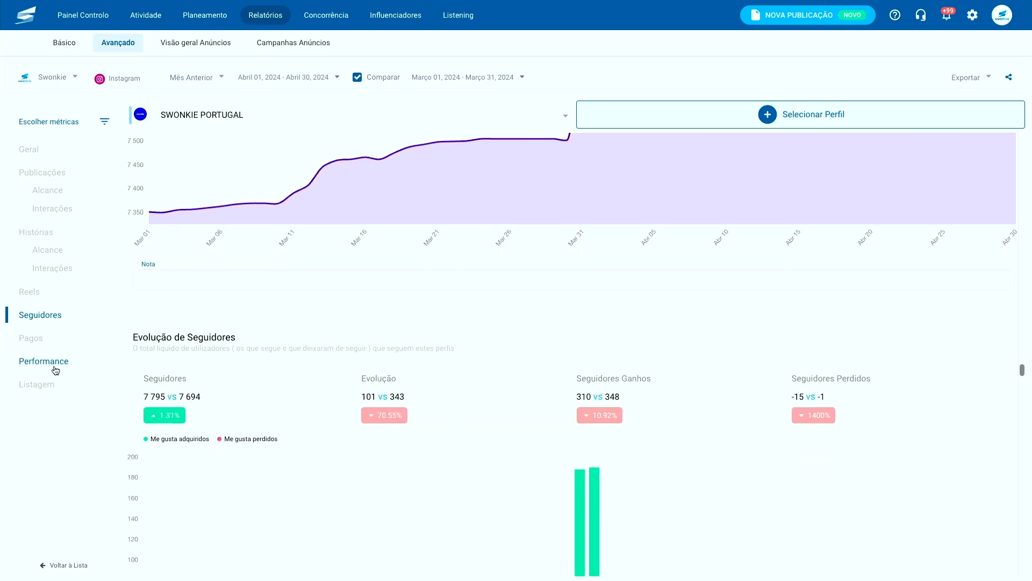
- Check Top Hashtags under Performance, then show the Top de Publicações table
left_click(55, 370)
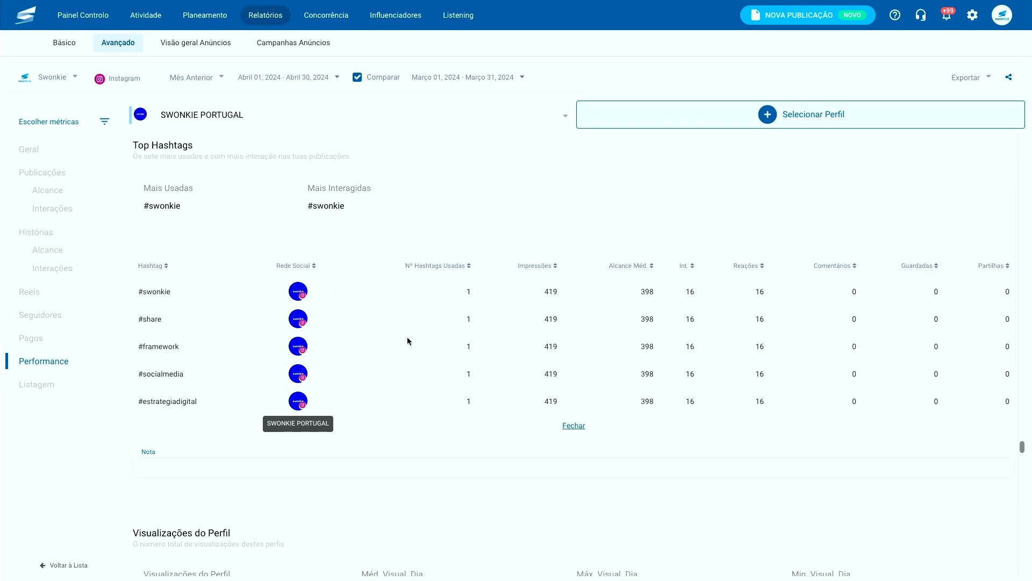
scroll(308, 339, "up", 1)
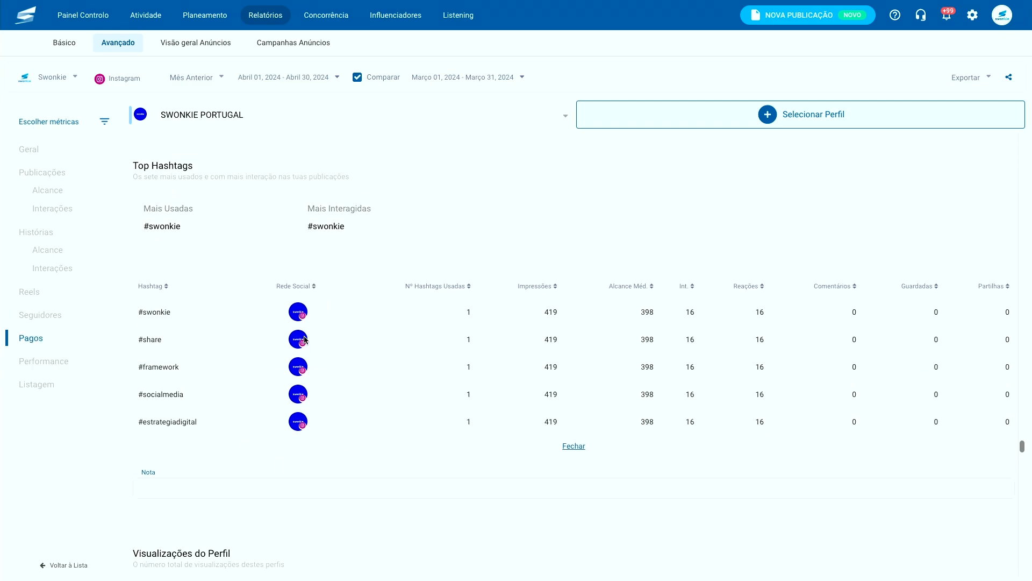
left_click(72, 385)
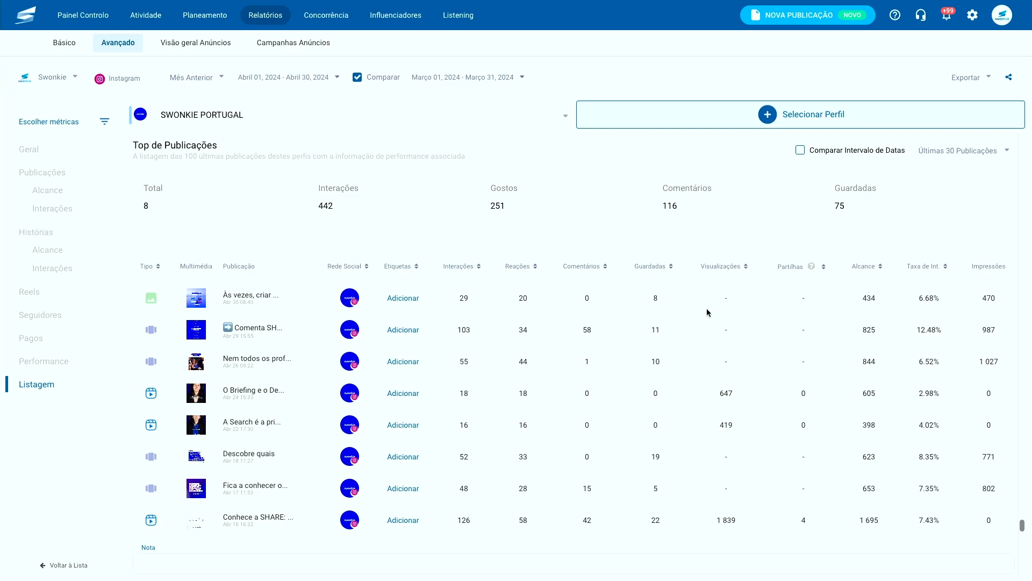
- Enlarge the first post's image preview, then scroll further down the report
left_click(201, 301)
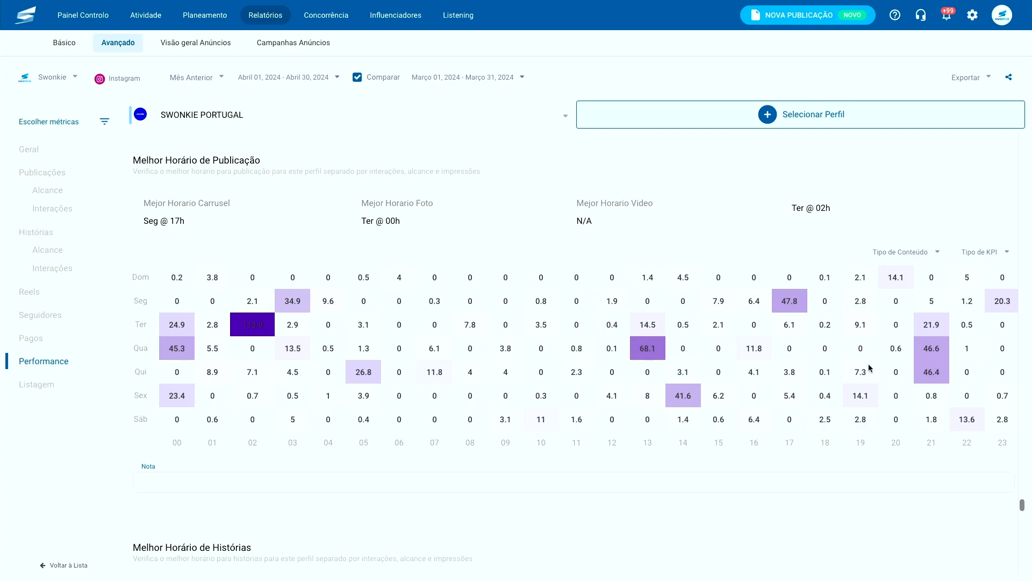
scroll(869, 368, "down", 6)
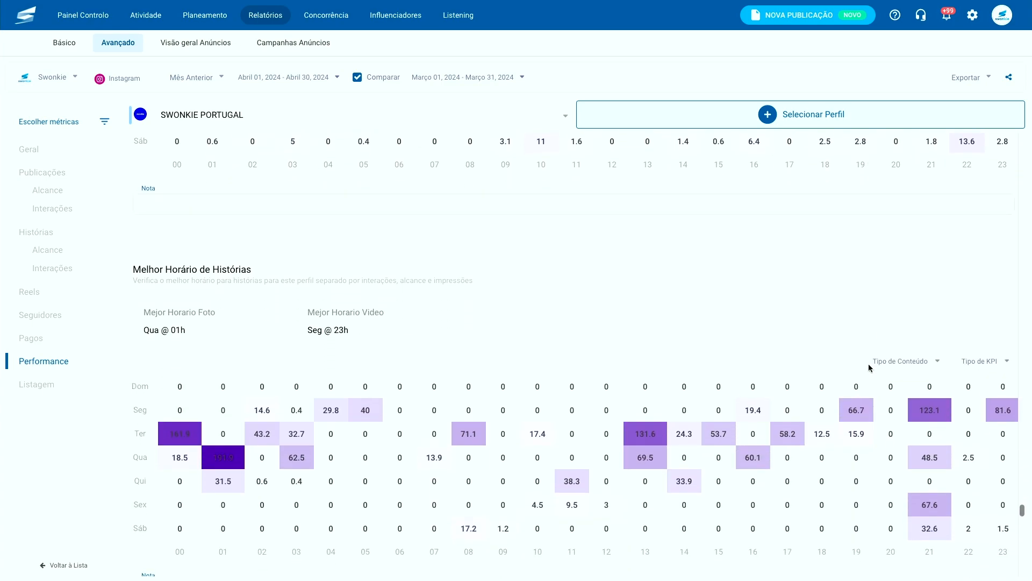
scroll(869, 367, "down", 1)
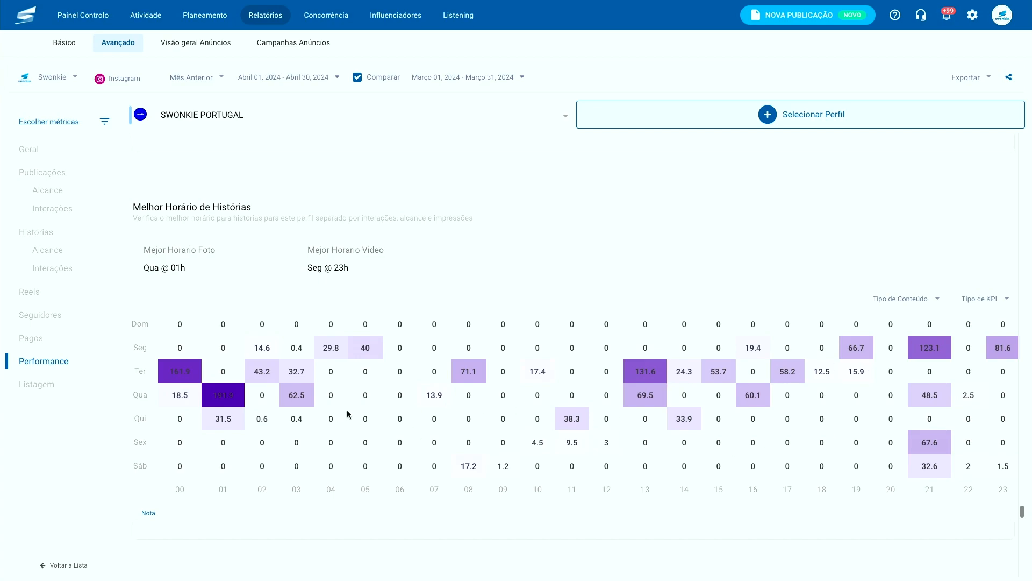
- Jump to the Pagos section and scroll through its paid impressions charts
left_click(54, 340)
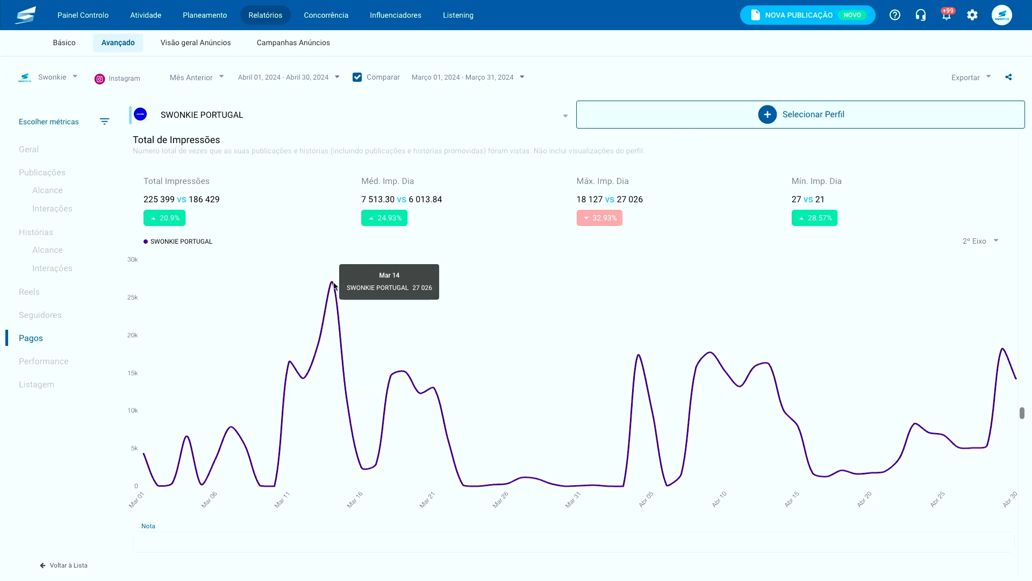
scroll(334, 282, "down", 8)
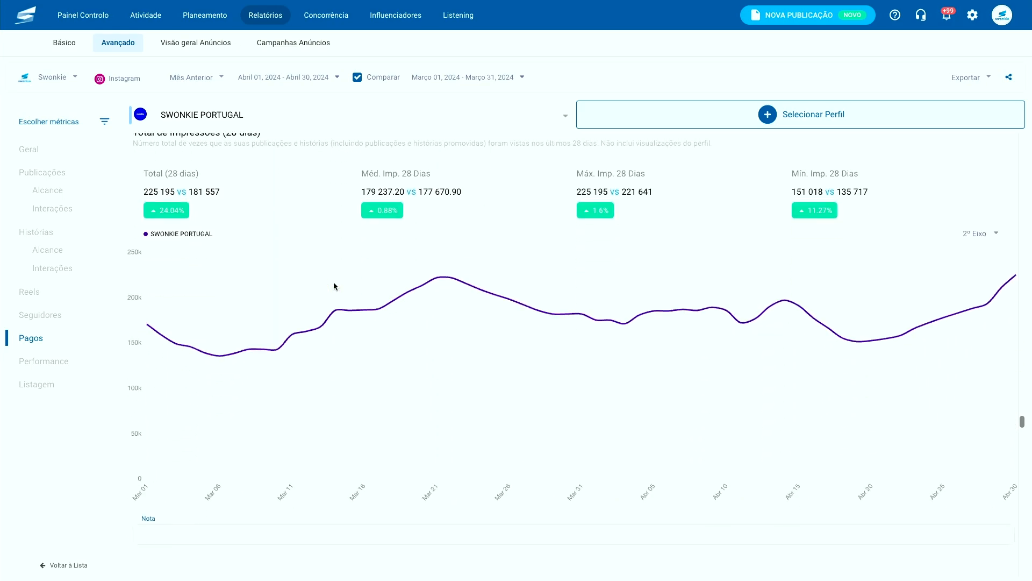
scroll(333, 283, "down", 7)
scroll(333, 285, "down", 1)
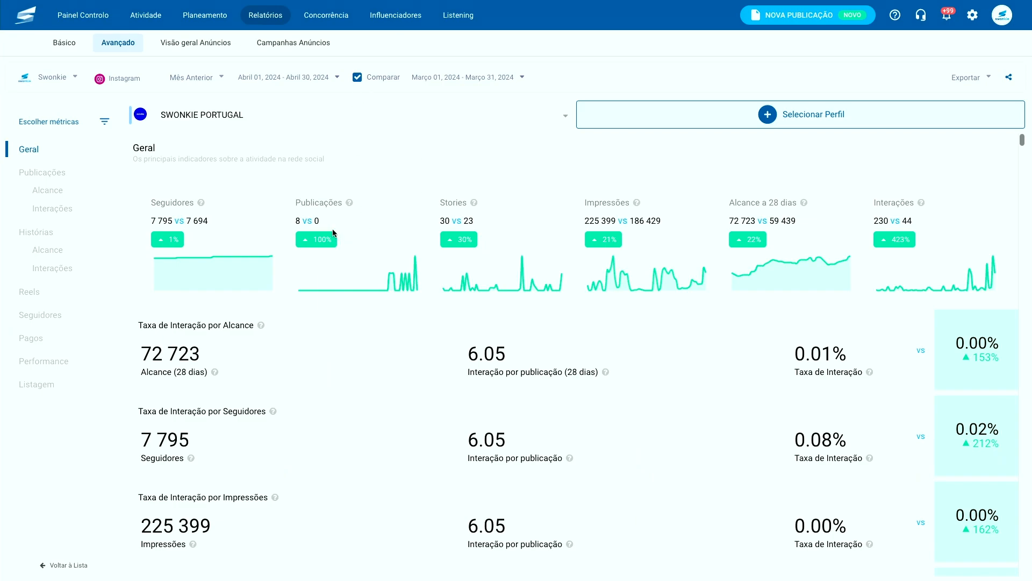
- Open the Selecionar Perfil box to reveal the Adicionar Redes Sociais option
left_click(717, 125)
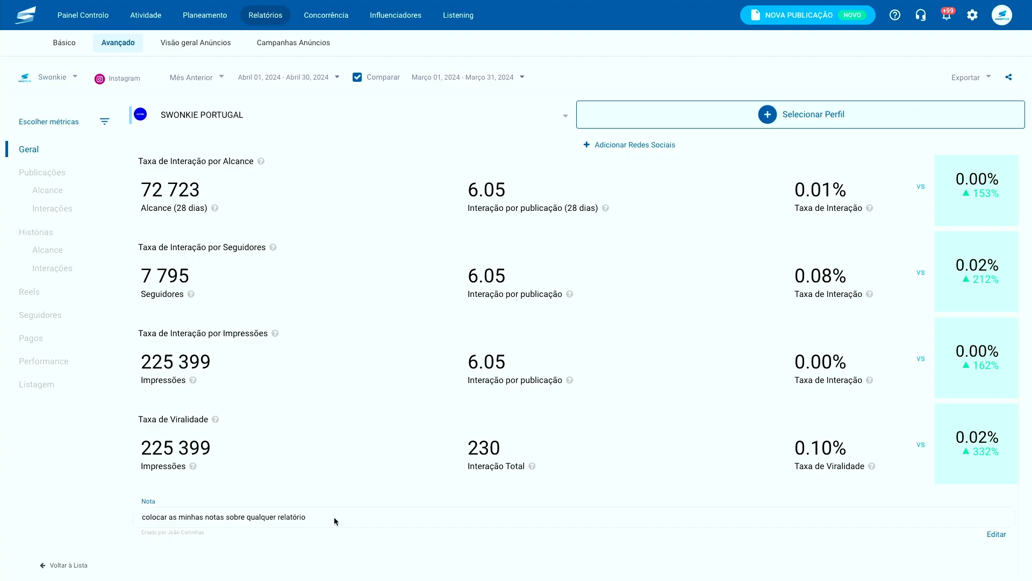
- Start a note under the Publicações chart, then show the Exportar formats PDF, PPT and CSV
scroll(334, 517, "down", 10)
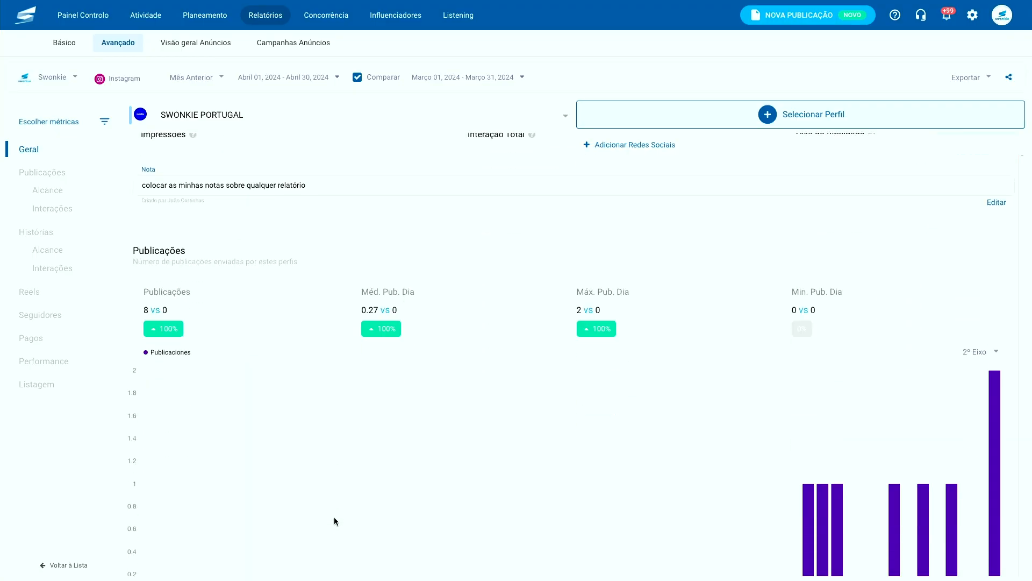
left_click(263, 400)
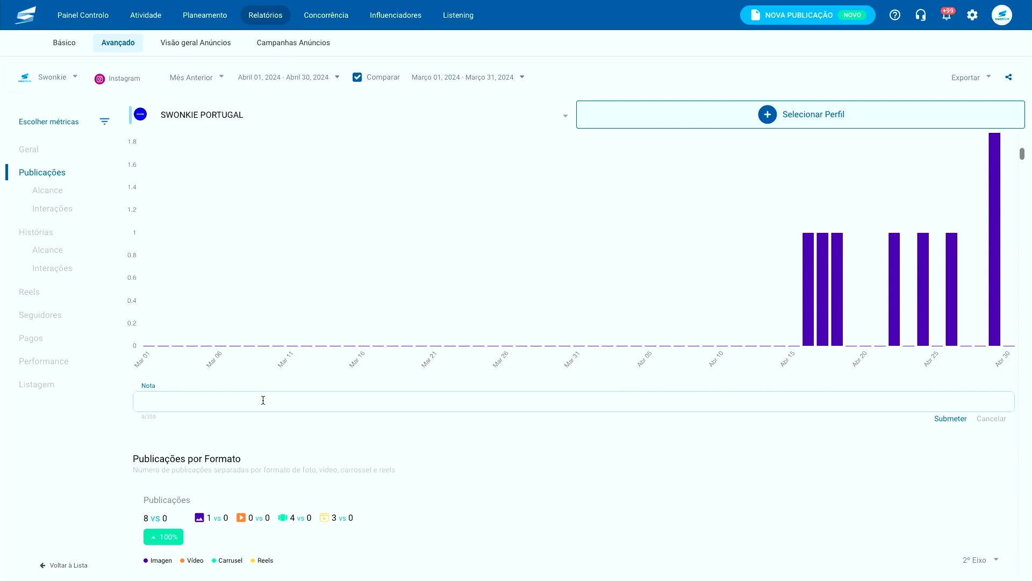
scroll(613, 362, "up", 10)
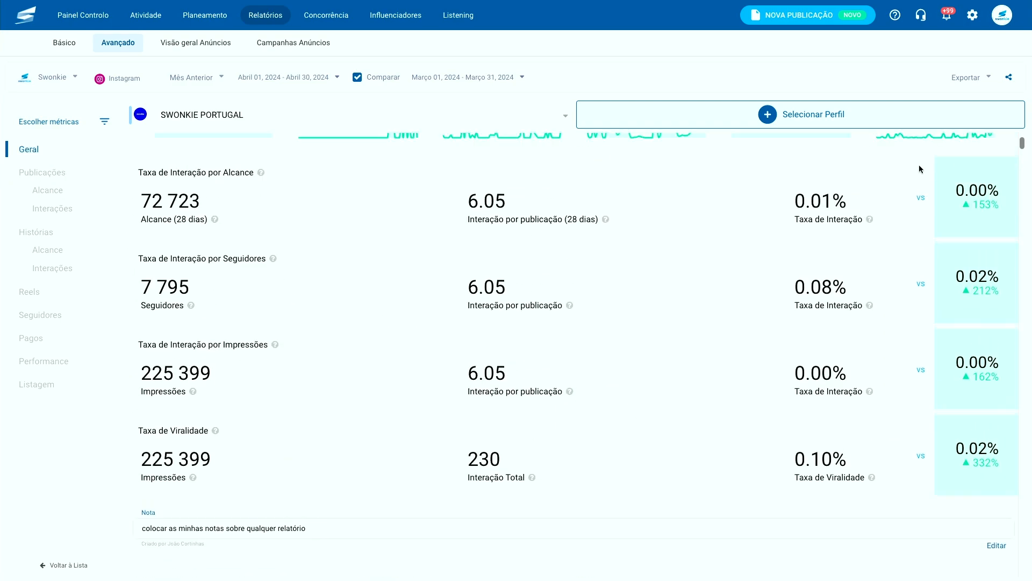
left_click(971, 80)
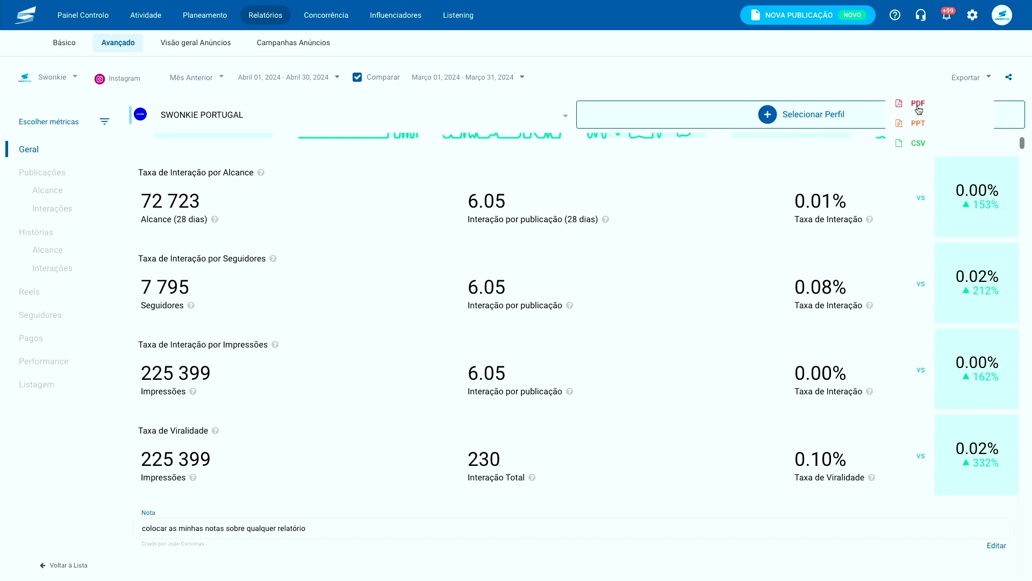
- Enter the client's e-mail address in the report sharing panel, then close the panel
left_click(1009, 80)
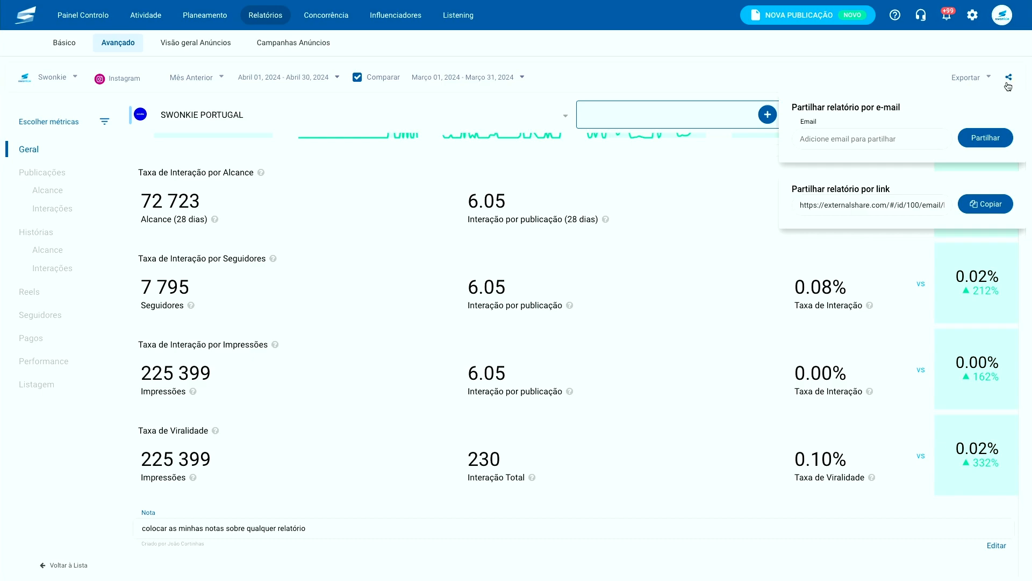
left_click(890, 140)
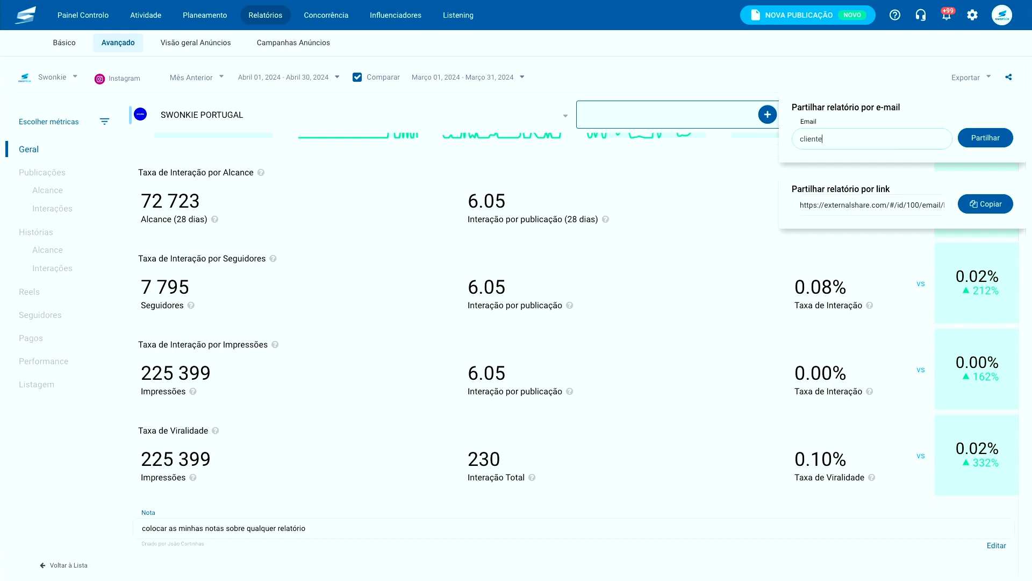
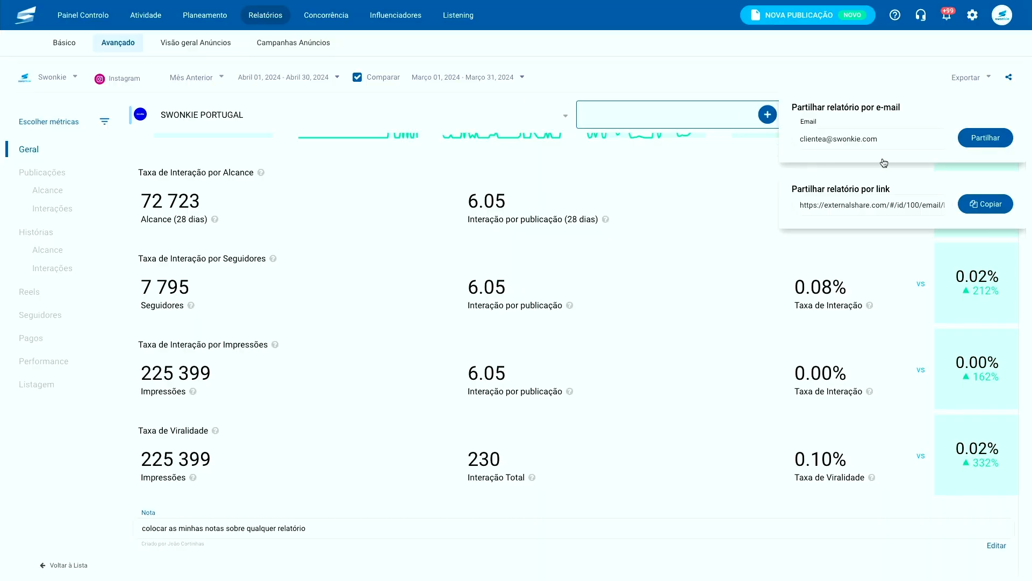
left_click(487, 96)
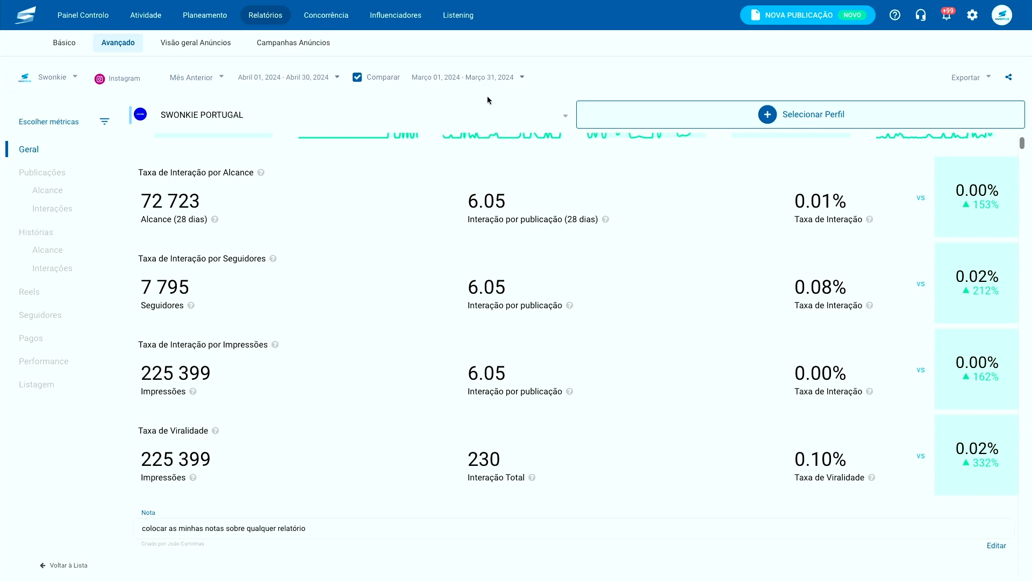
left_click(104, 124)
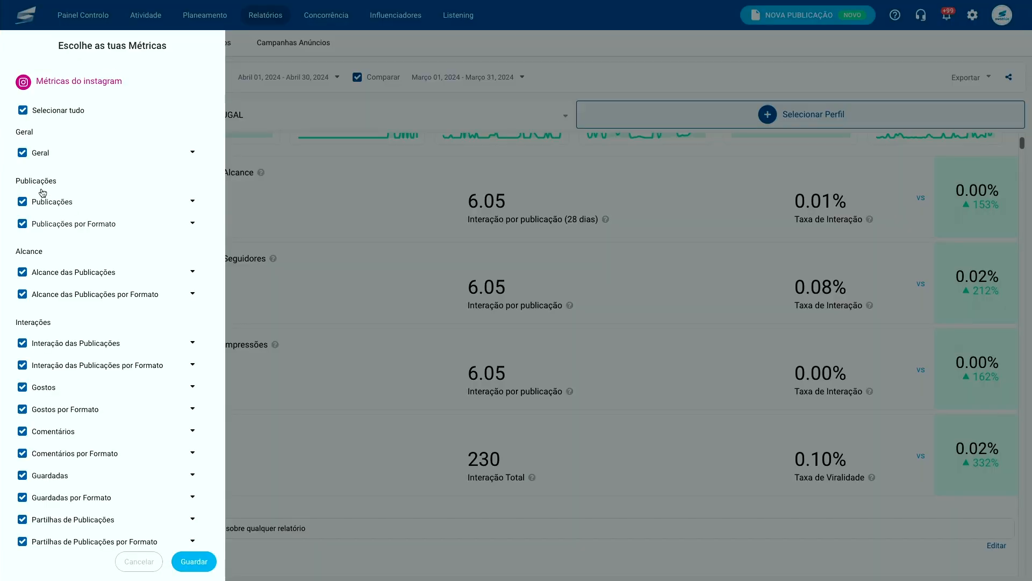
left_click(22, 153)
left_click(22, 202)
left_click(22, 224)
left_click(22, 272)
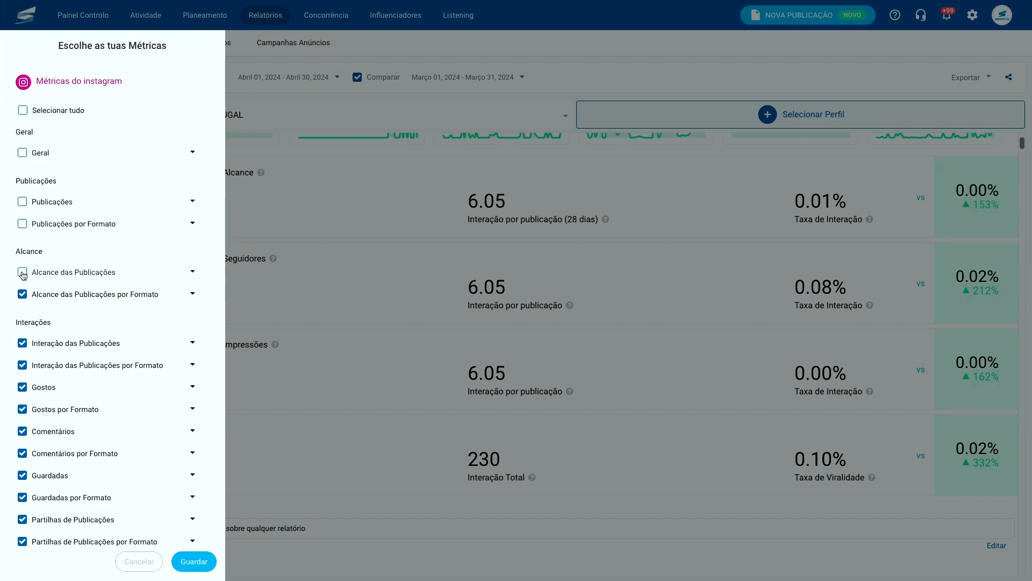
left_click(180, 560)
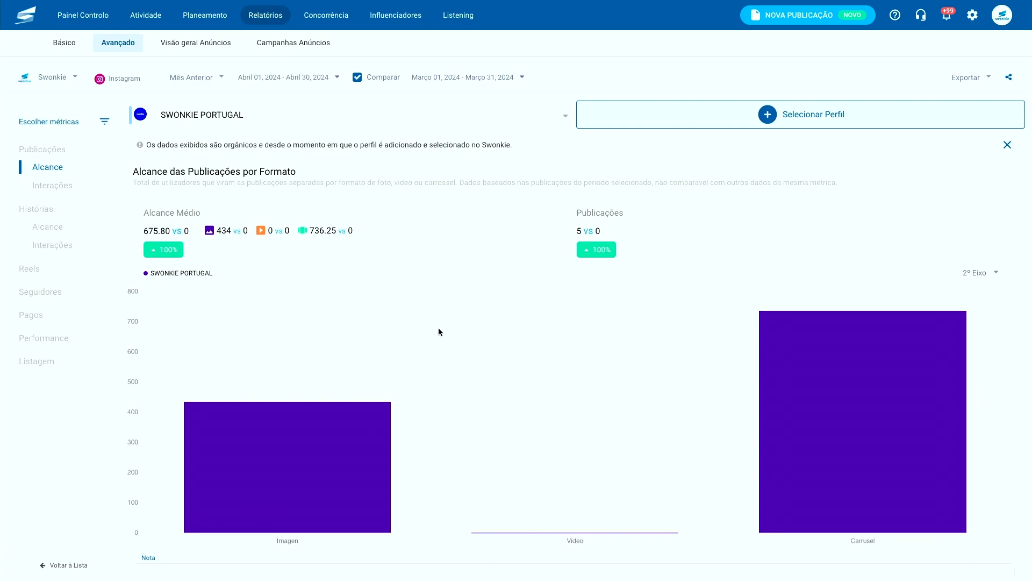
scroll(438, 327, "down", 5)
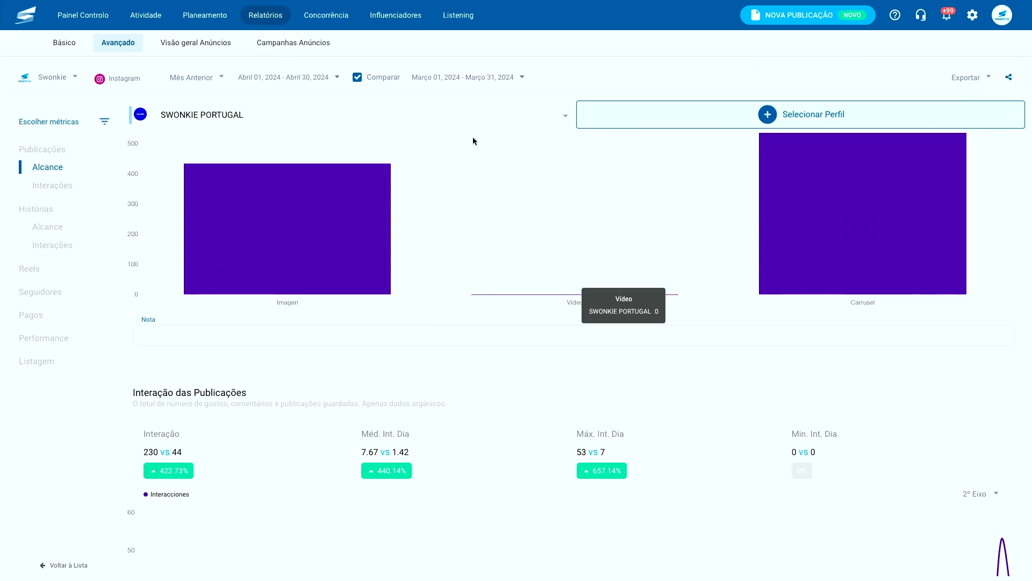
left_click(105, 121)
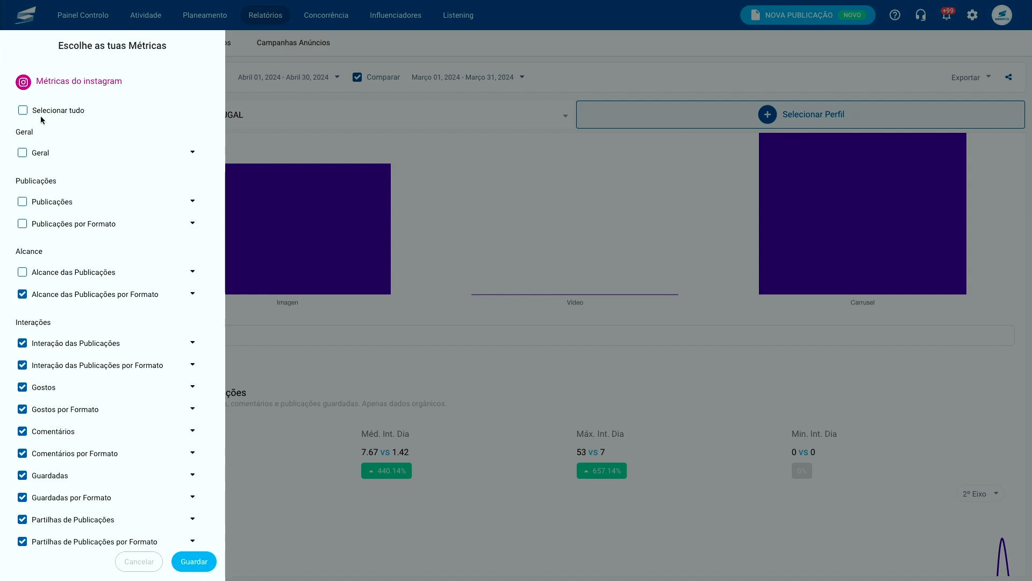
left_click(24, 110)
left_click(196, 561)
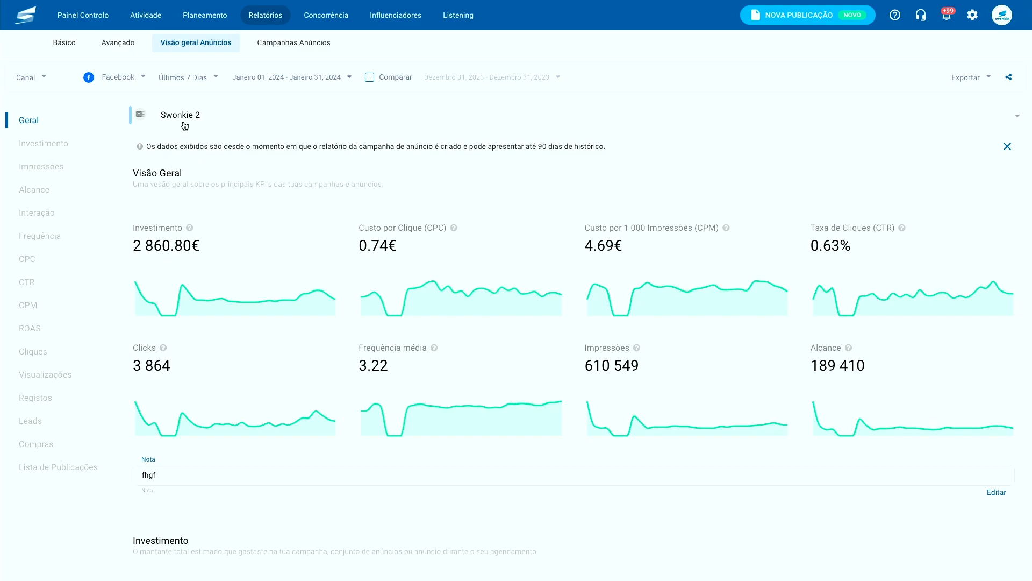
- Bring up the Facebook Swonkie 2 ad account overview for January 2024
mouse_move(300, 320)
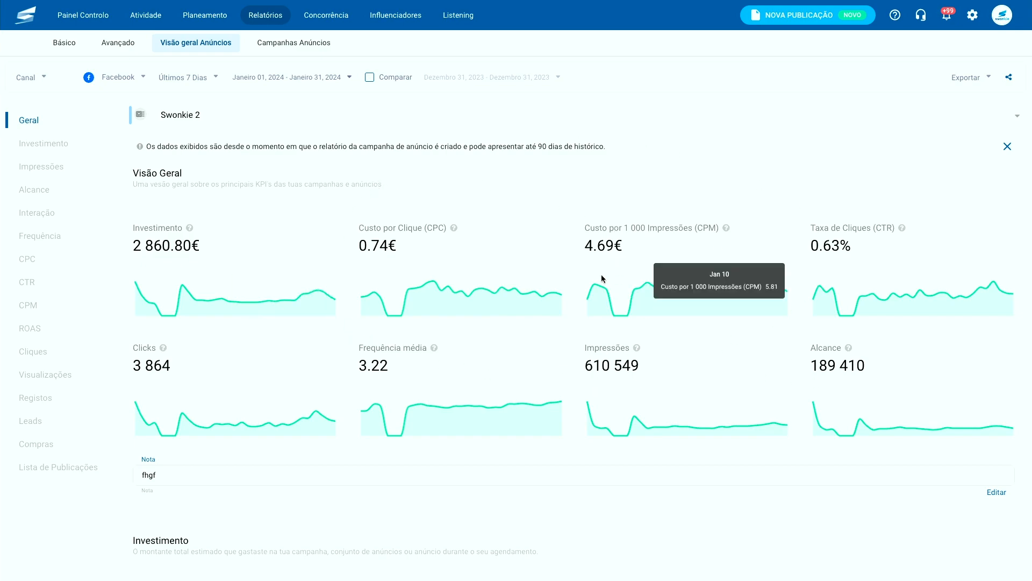
left_click(60, 144)
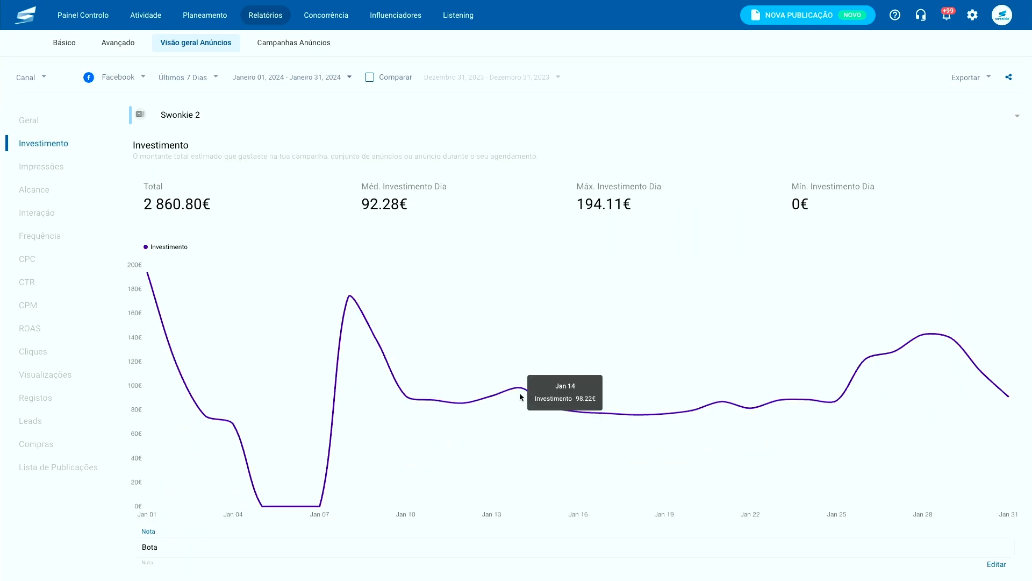
left_click(66, 167)
left_click(62, 193)
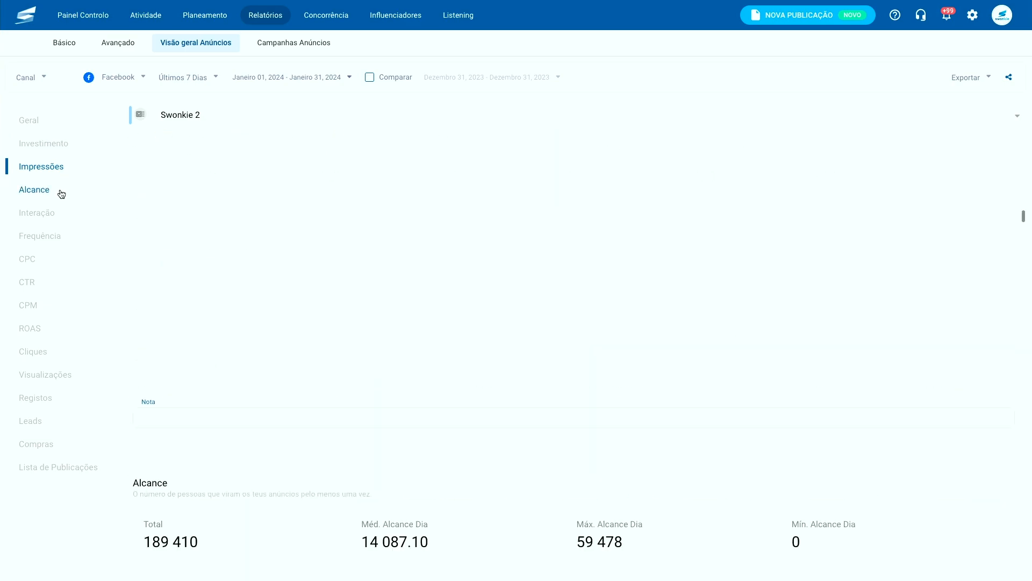
left_click(61, 261)
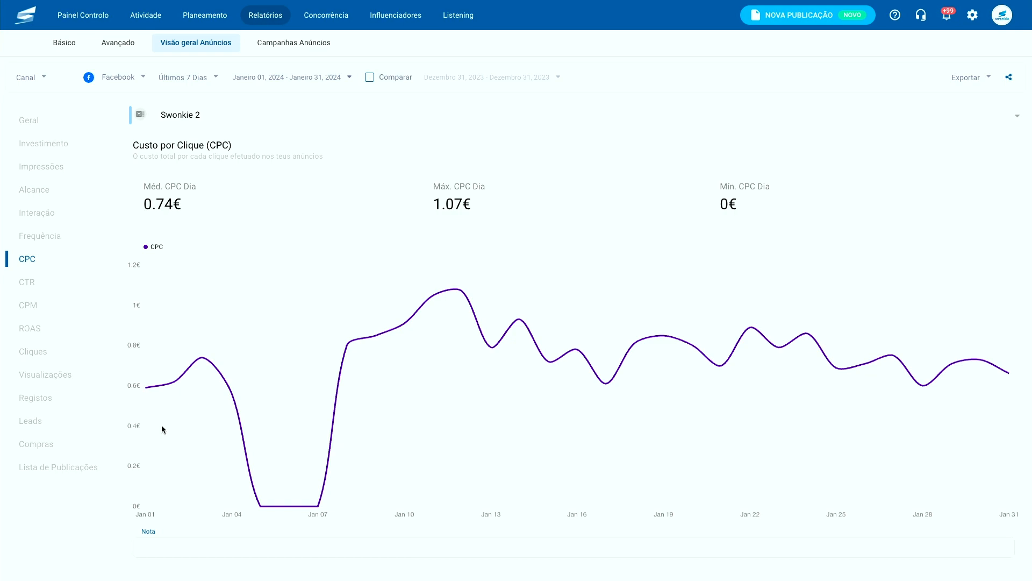
left_click(53, 305)
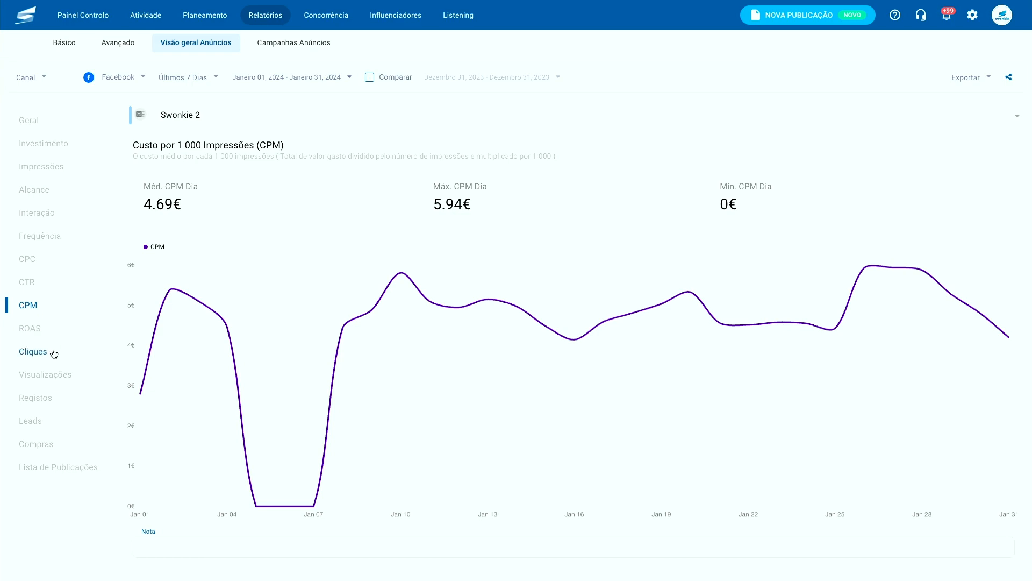
left_click(55, 468)
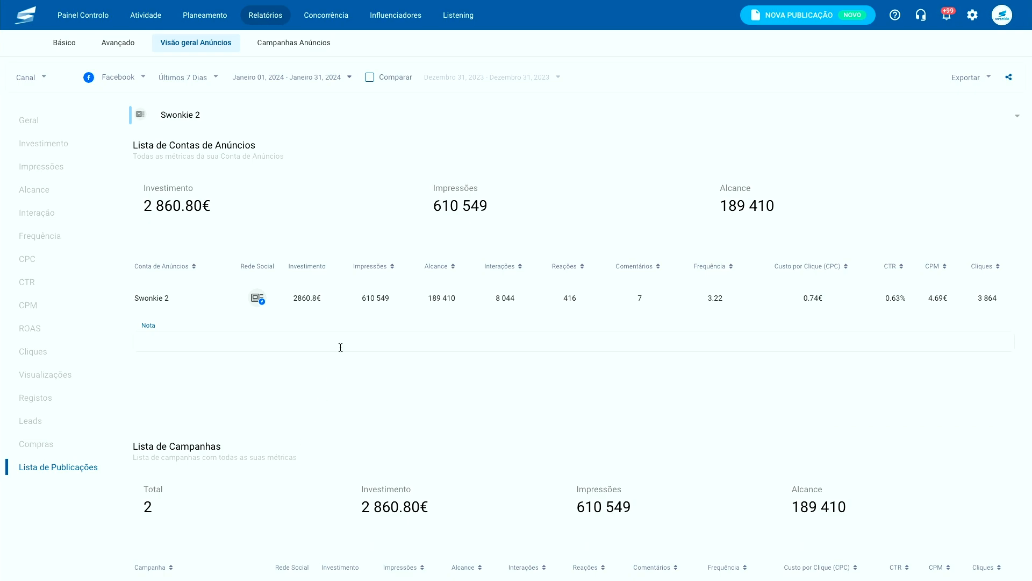
scroll(353, 372, "down", 3)
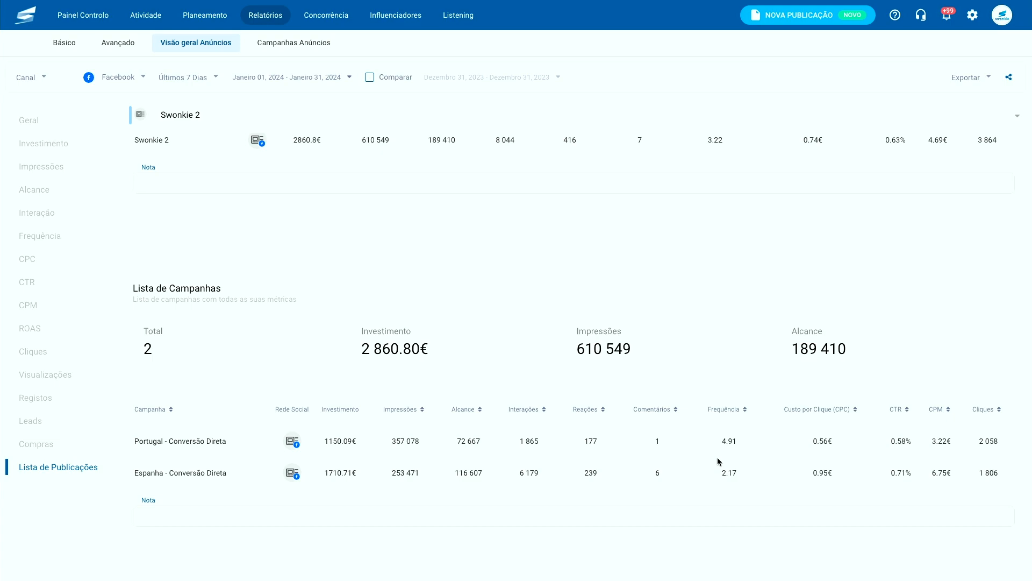
scroll(717, 462, "up", 6)
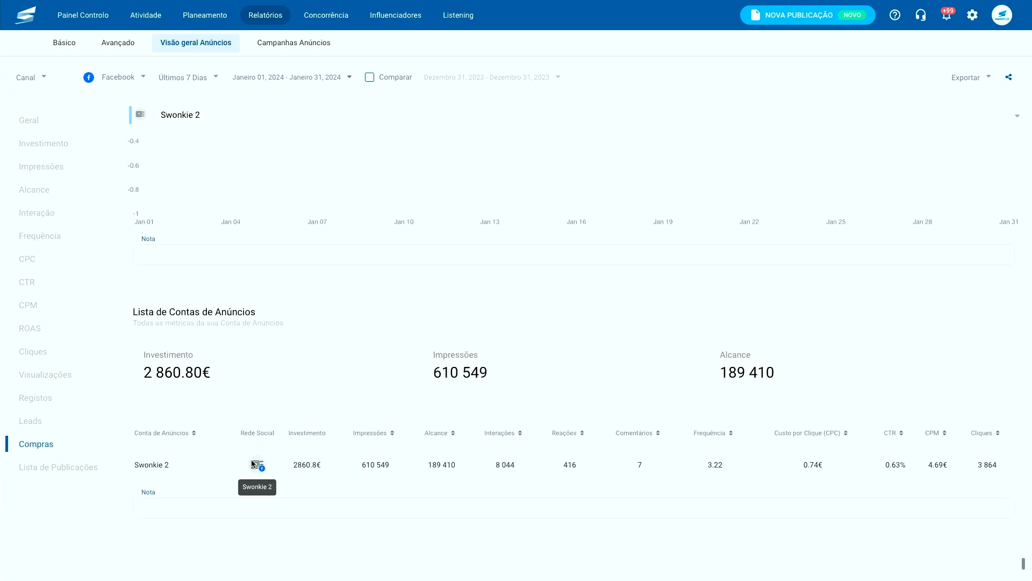
left_click(56, 150)
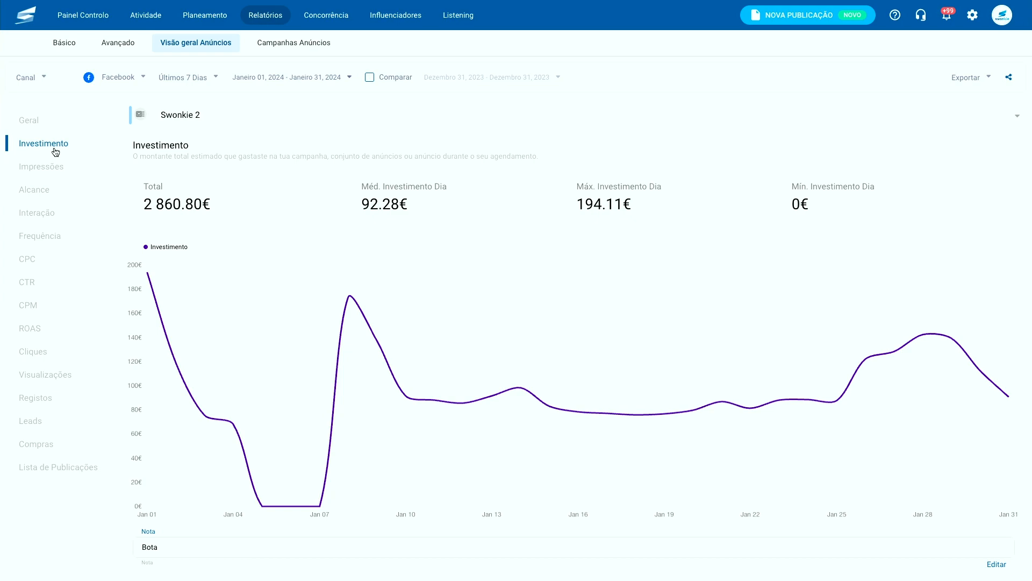
left_click(41, 123)
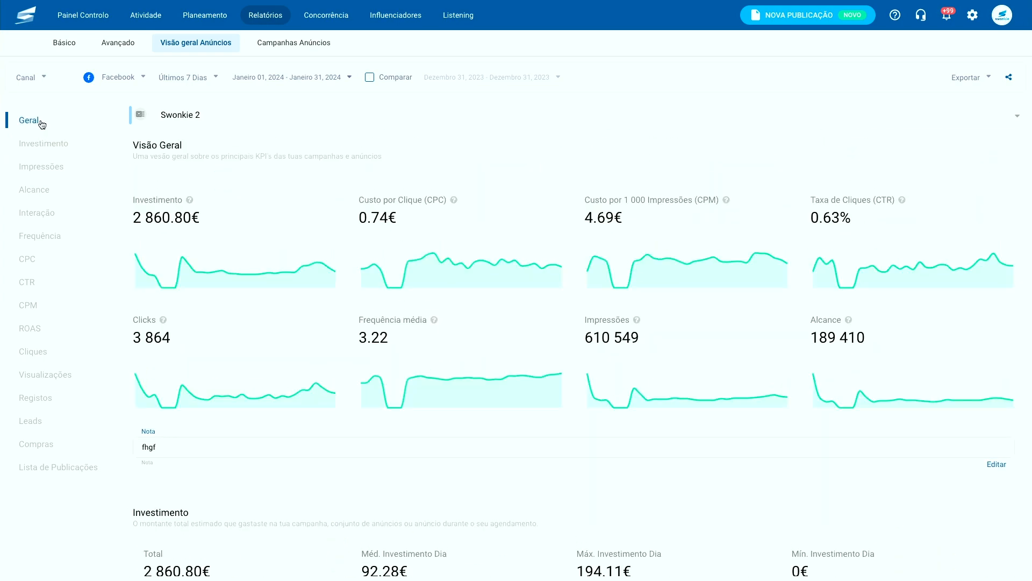